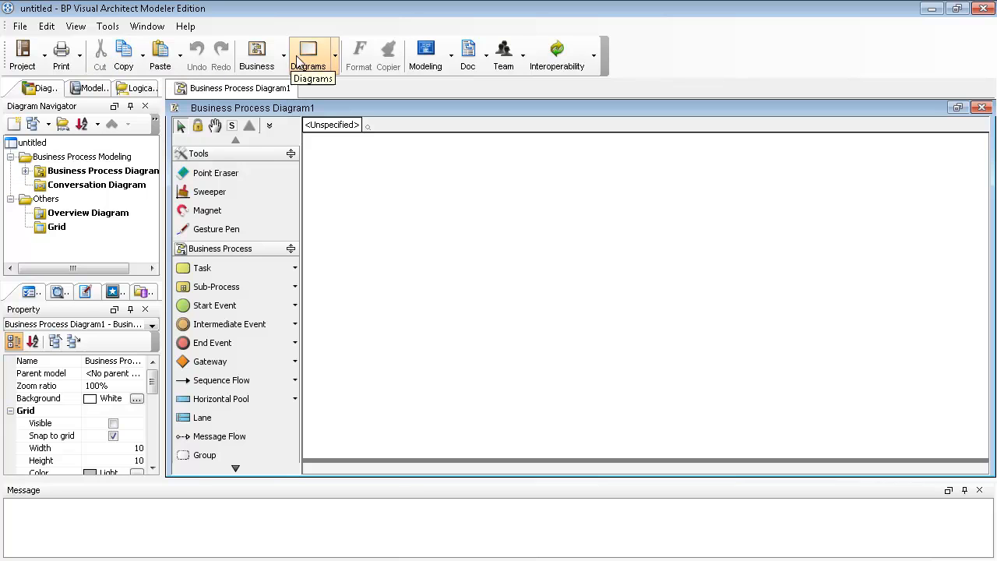
Look over the Project and Print toolbar commands.
click(22, 51)
click(44, 56)
click(38, 65)
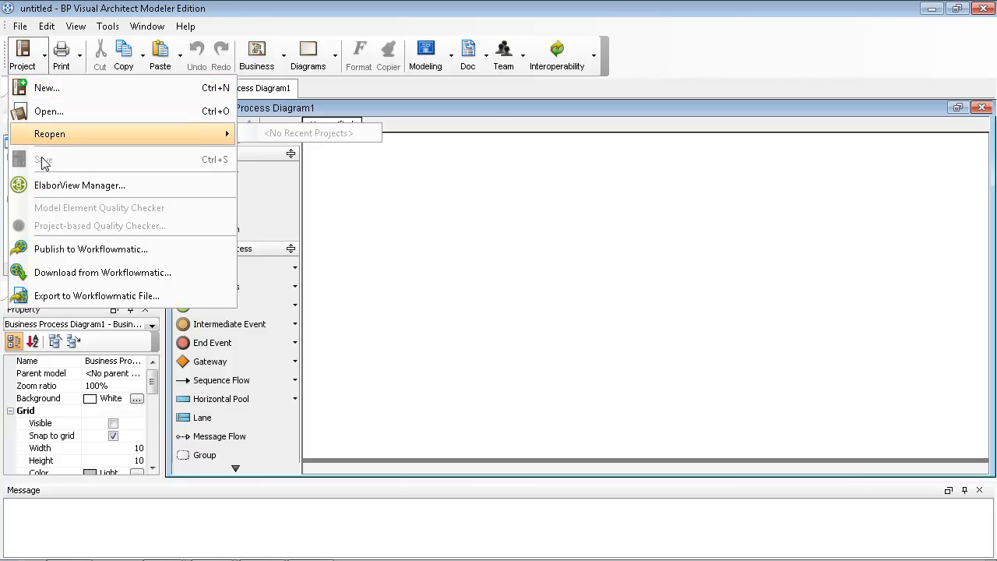
click(61, 53)
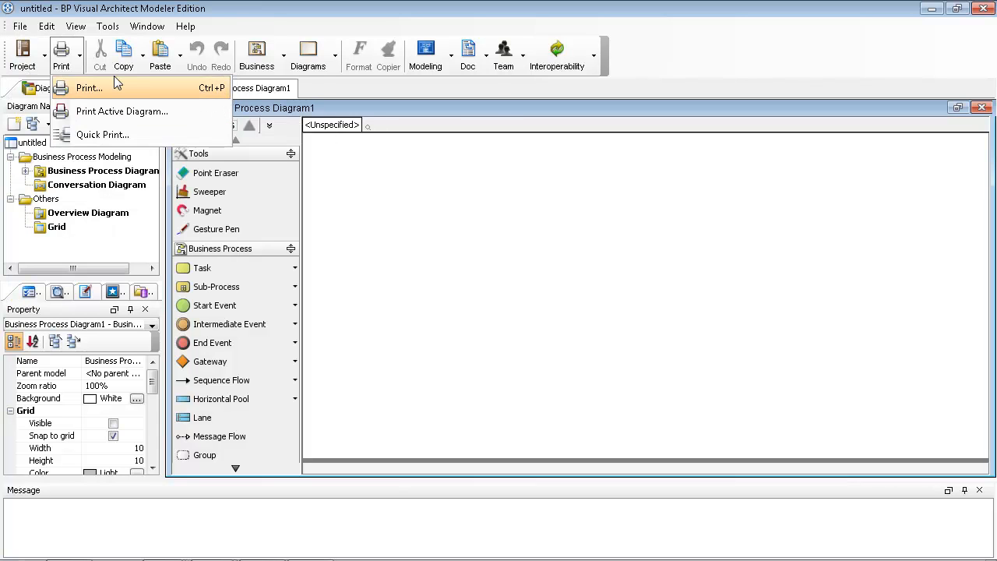
Check the Business diagram-type list, then show the Documentation pane instead of the Property pane.
mouse_move(253, 74)
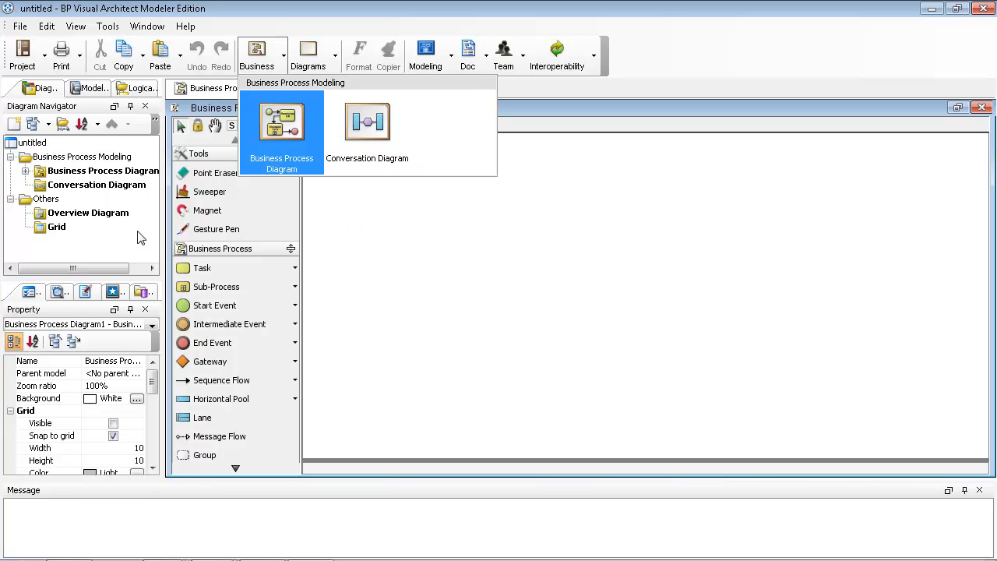
click(70, 231)
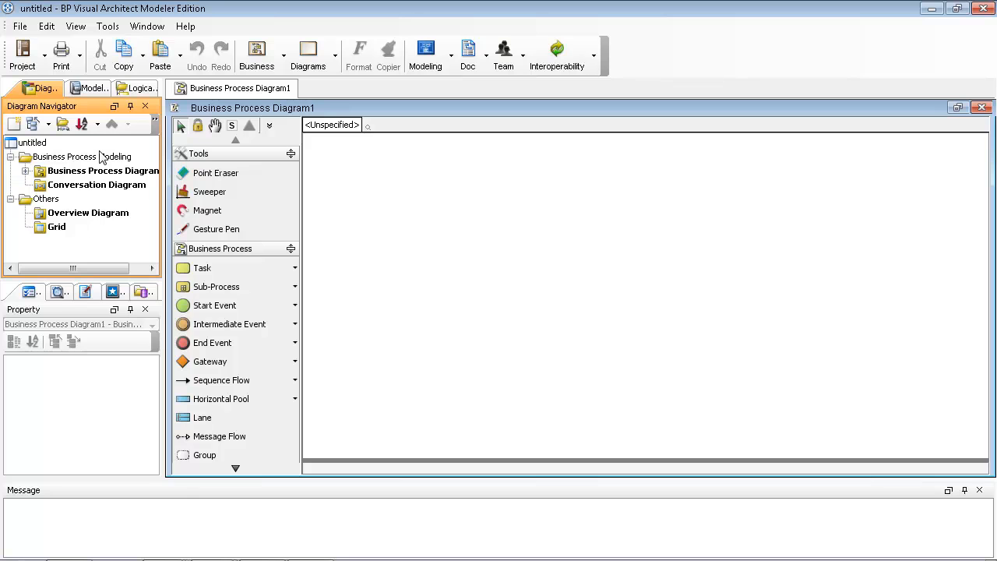
click(59, 445)
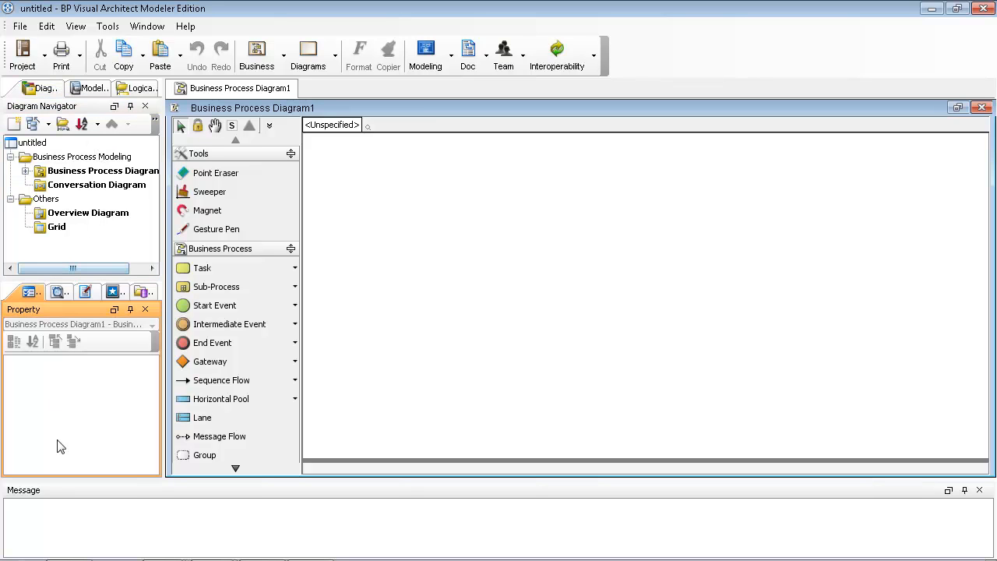
click(84, 293)
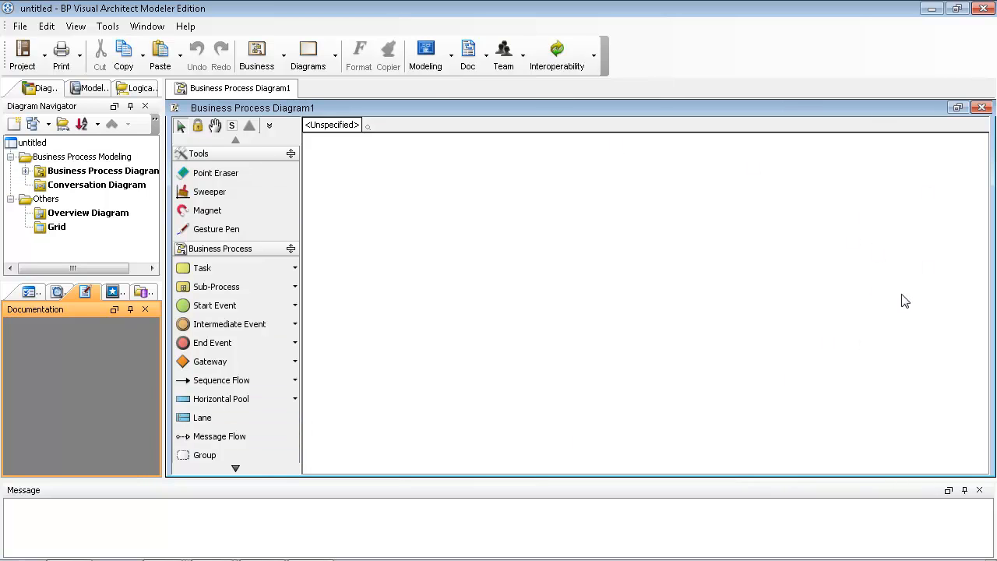
Add a horizontal pool named 'ABC Company'.
click(239, 403)
click(341, 272)
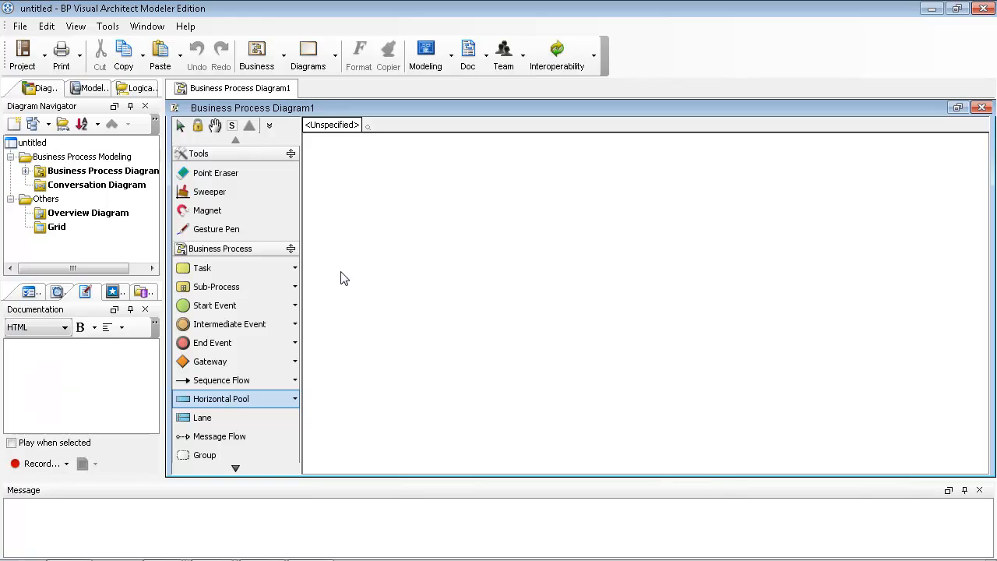
click(400, 286)
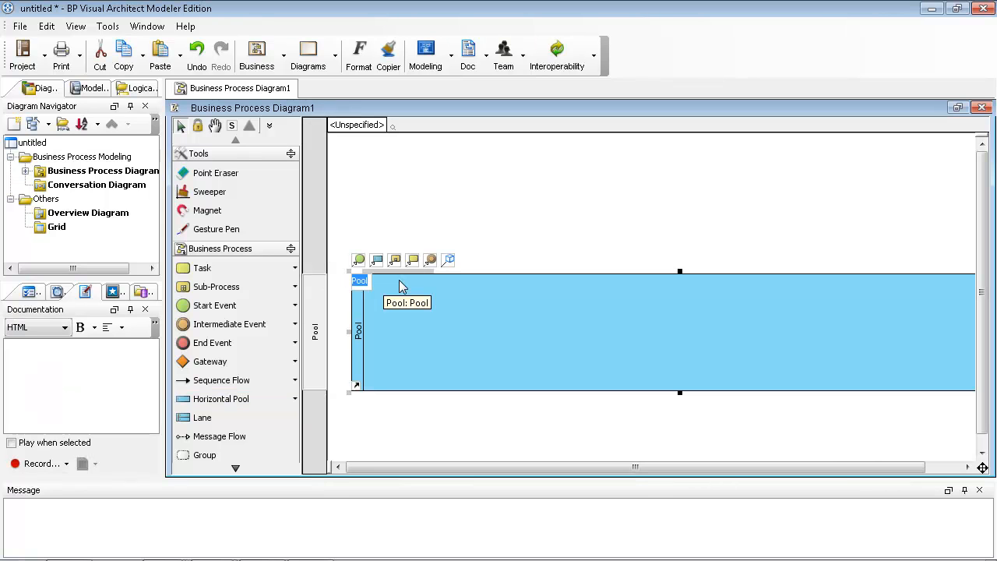
text(ABC Compa)
text(rny)
key(Return)
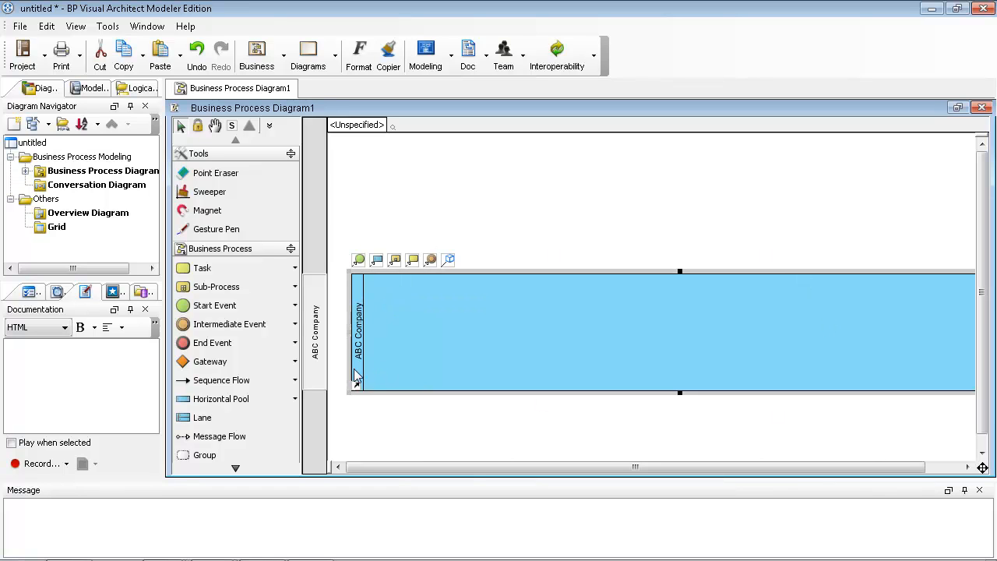
Add a 'Customer' pool above ABC Company and make it shorter.
click(266, 401)
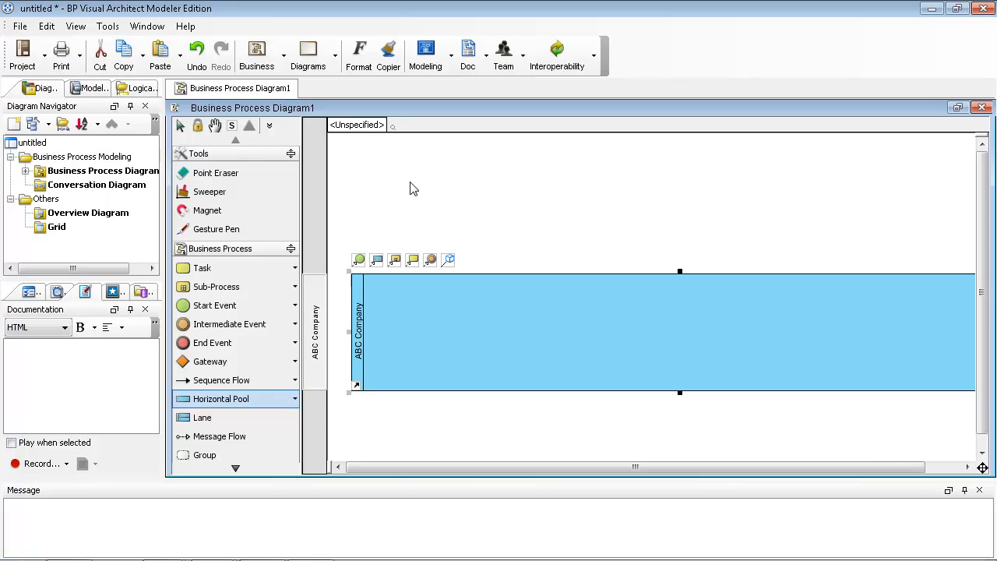
click(369, 155)
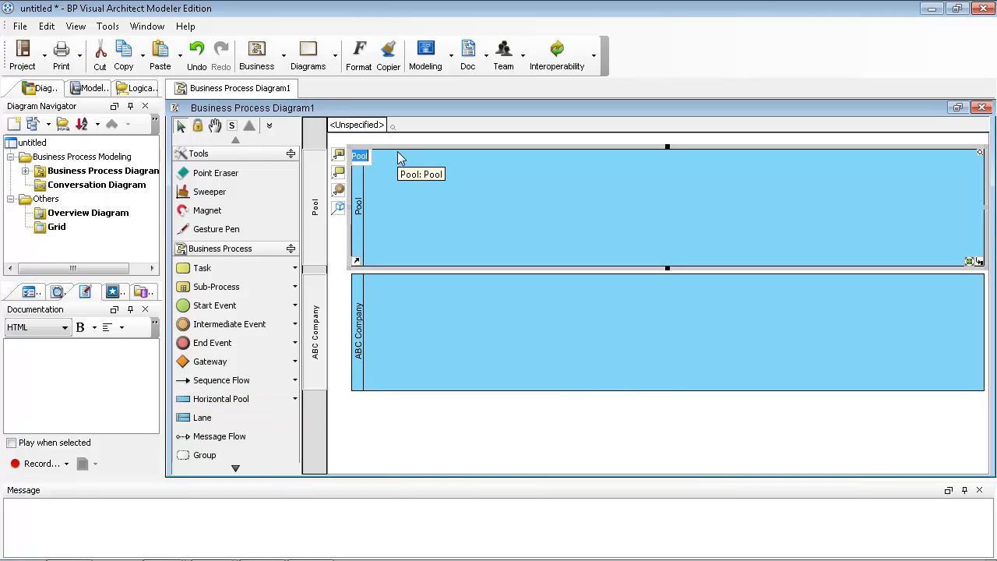
text(Cu)
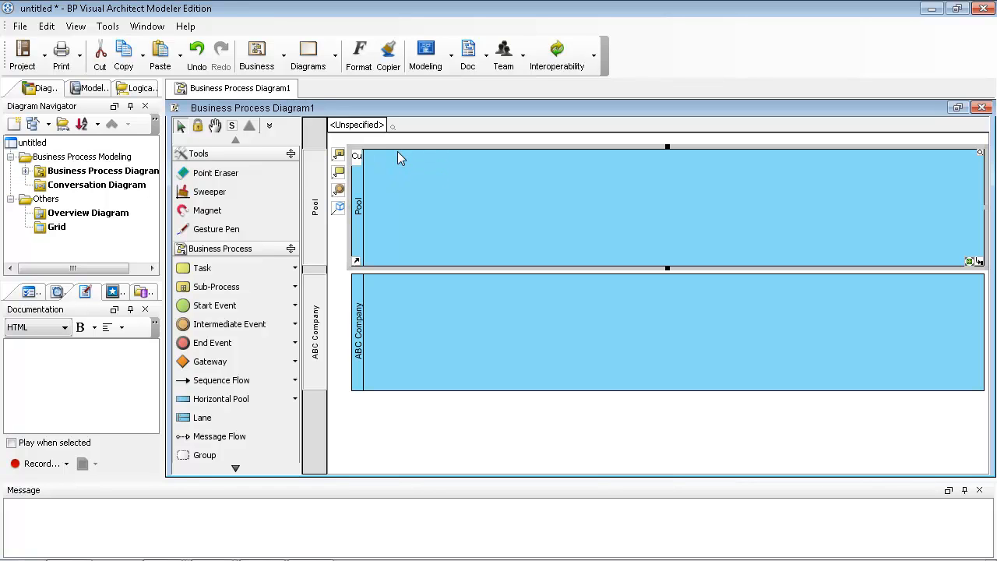
text(stomer)
key(Return)
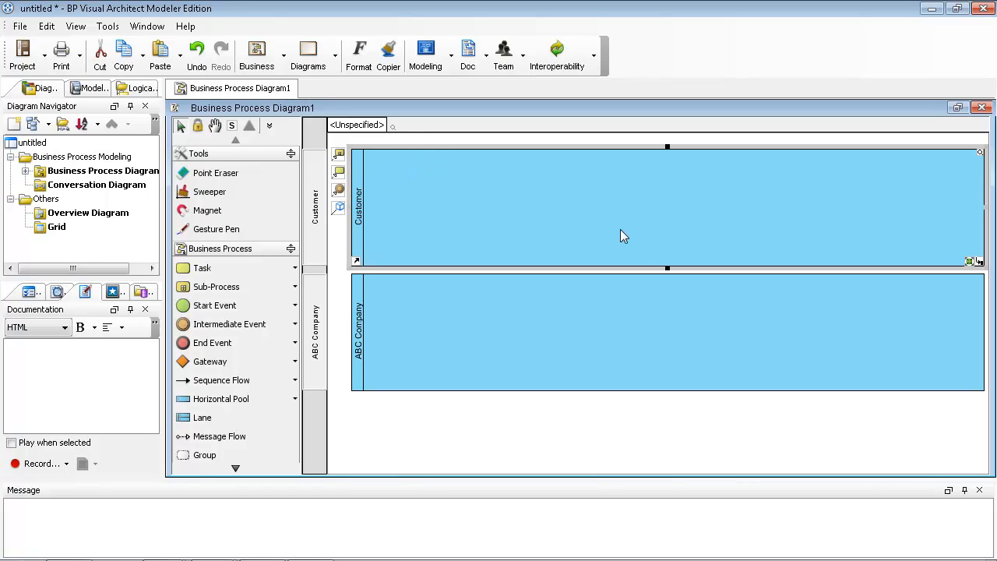
drag(668, 268, 607, 221)
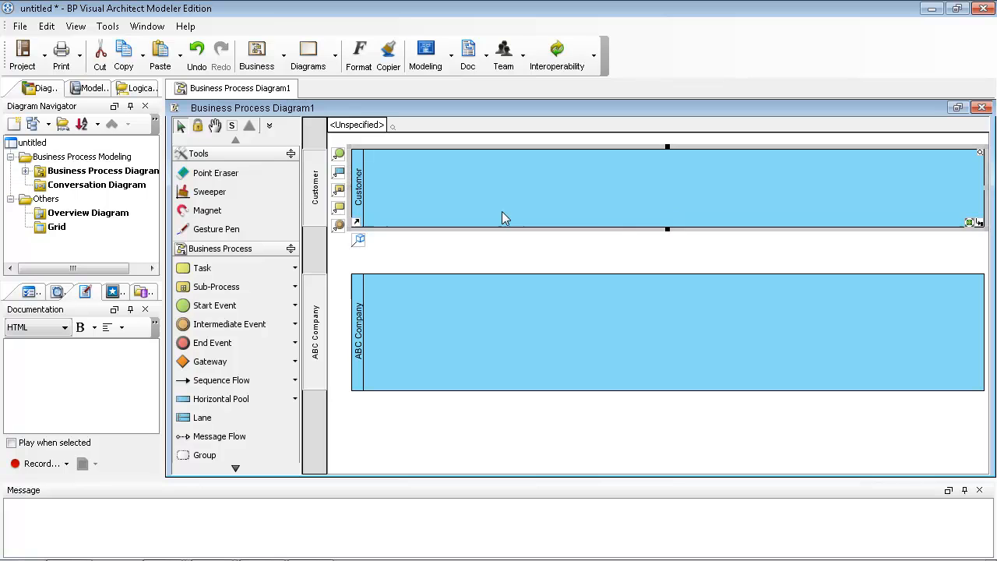
Make the Customer pool a black box, shrink its height, and move ABC Company up beneath it.
right_click(512, 173)
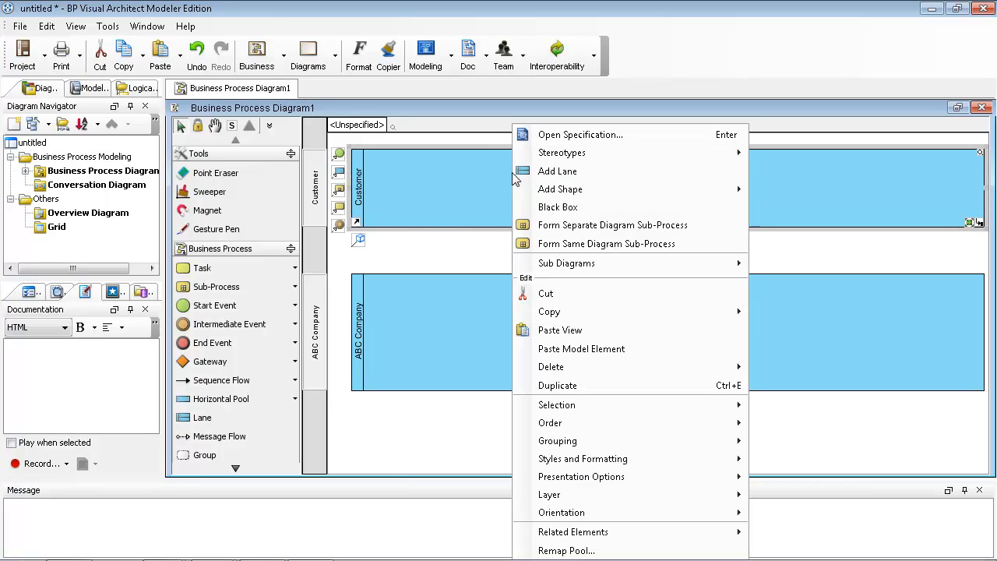
click(543, 209)
drag(668, 228, 668, 204)
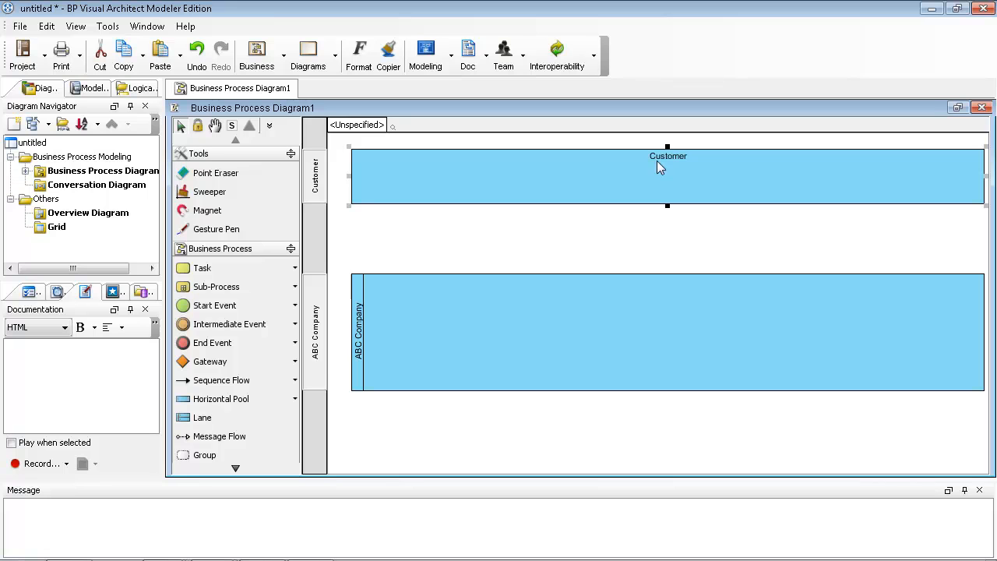
drag(438, 291, 442, 255)
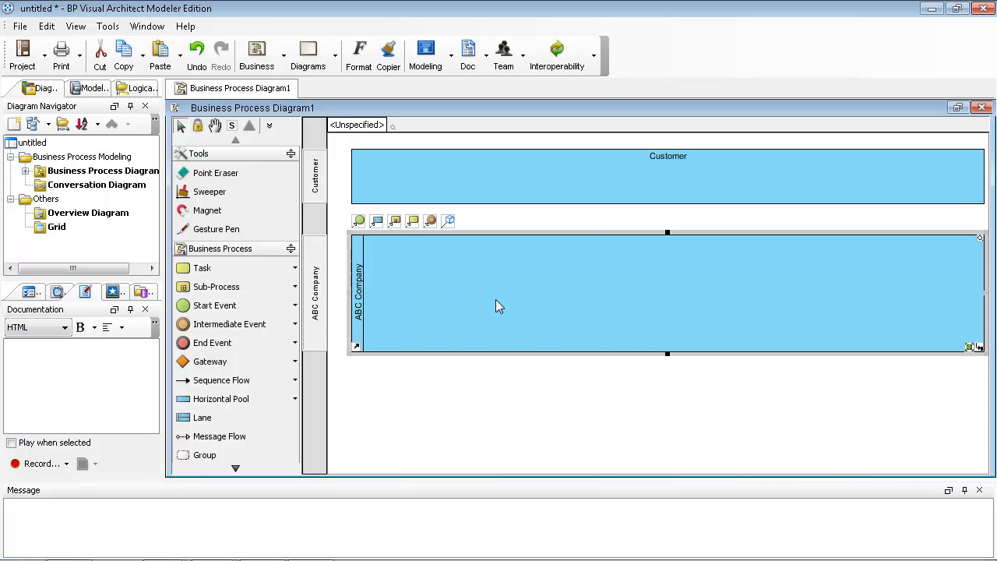
Add 'Sales Department' and 'Account Deparmtnet' lanes to ABC Company and close the Message pane.
right_click(412, 277)
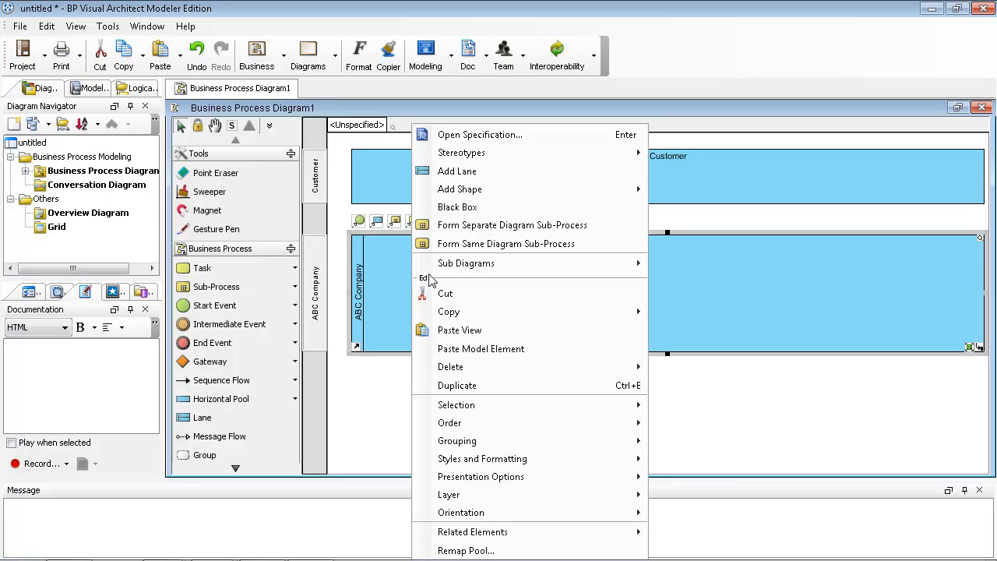
click(444, 170)
text(Sales )
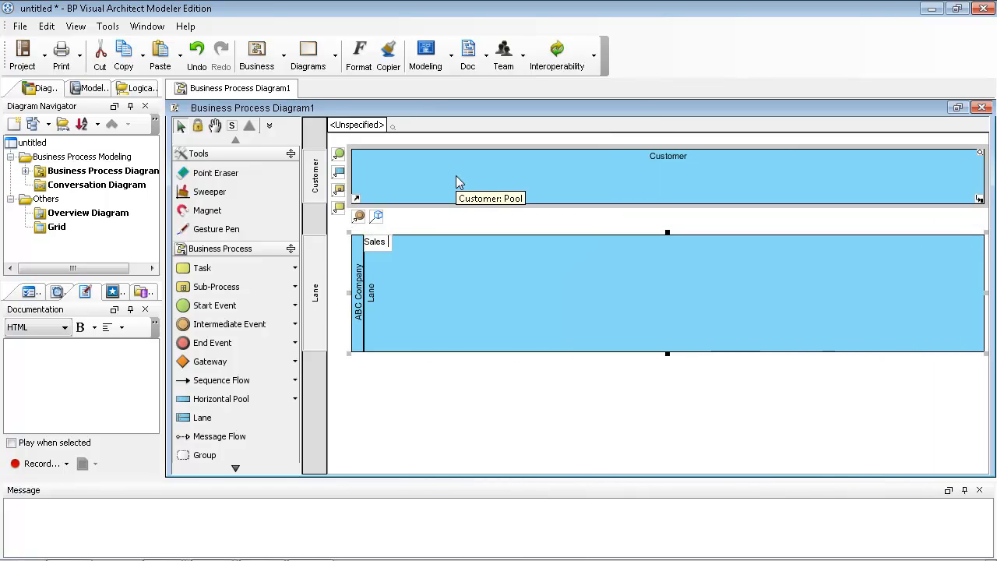
text(Department)
key(Return)
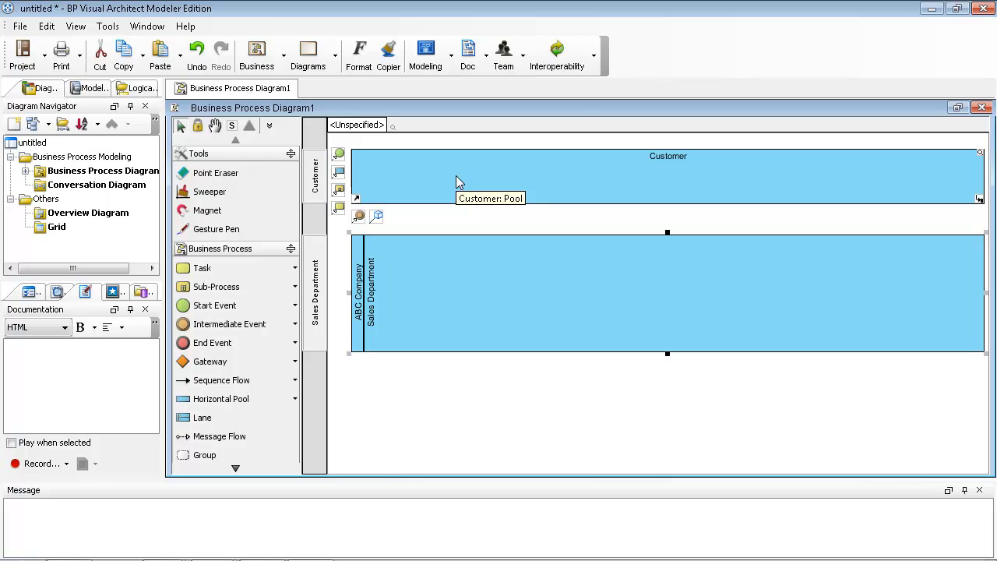
right_click(357, 241)
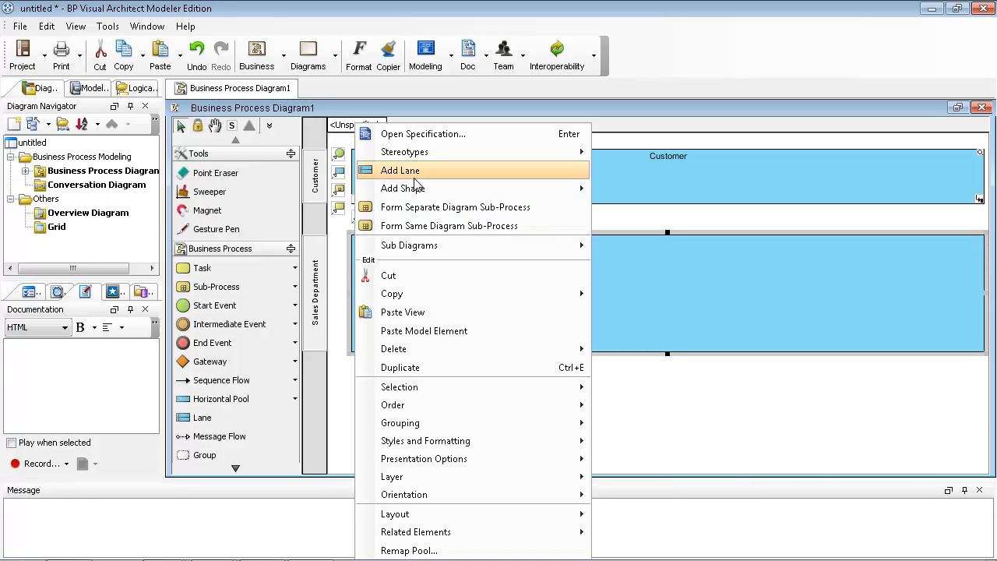
click(413, 173)
text(Account)
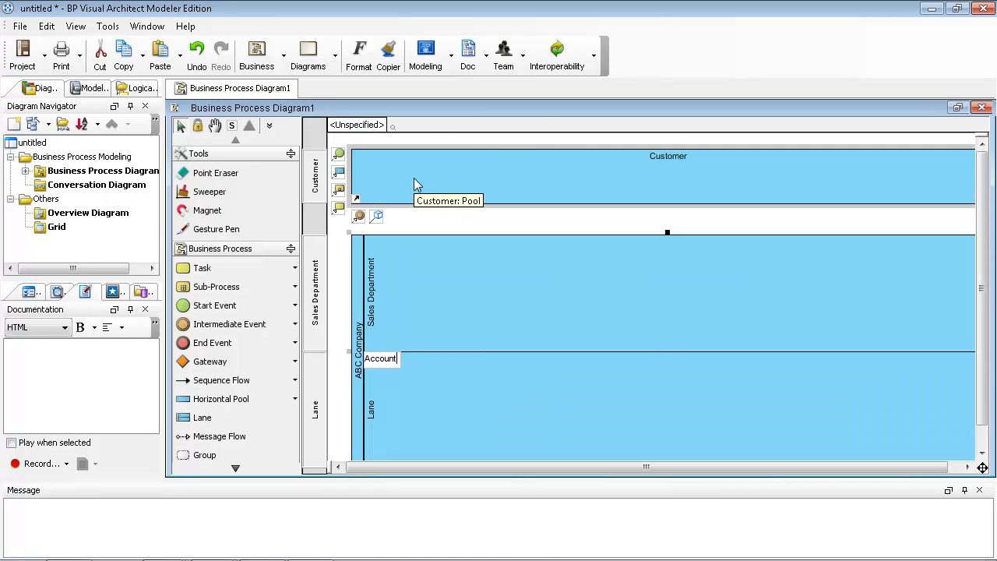
text( Deparmtnet)
key(Return)
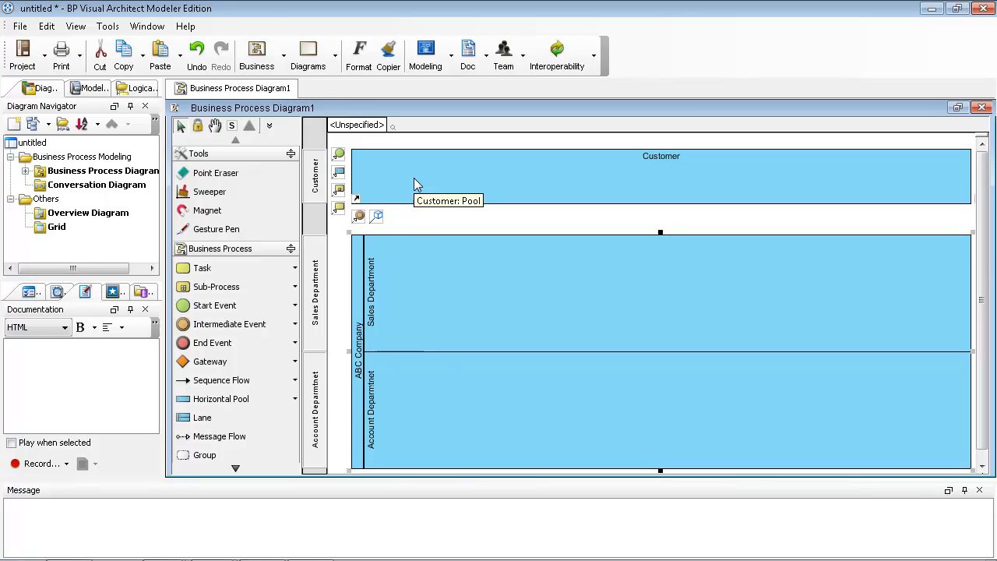
click(979, 490)
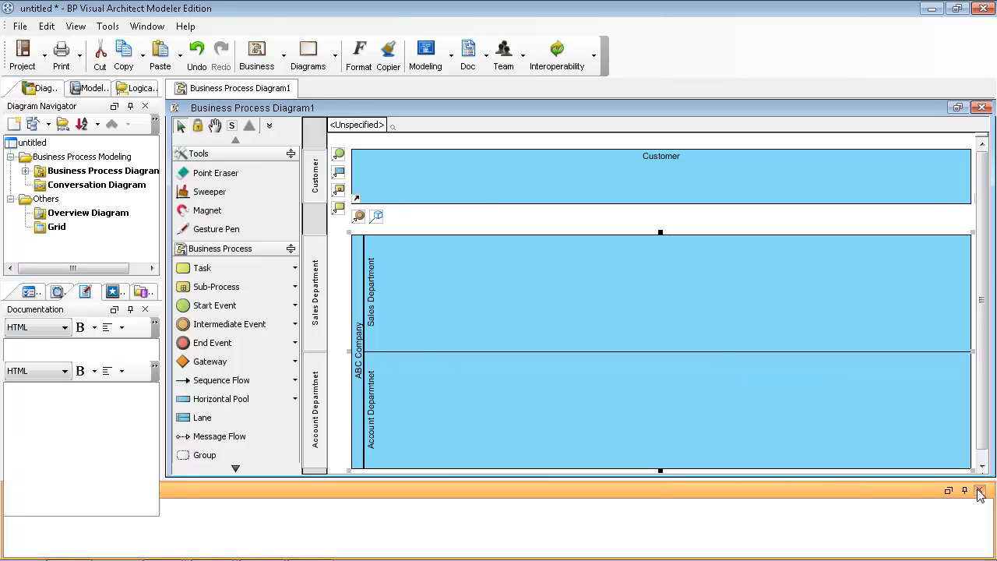
Place a start event in the Sales Department lane flowing into a 'Process order' task.
click(678, 318)
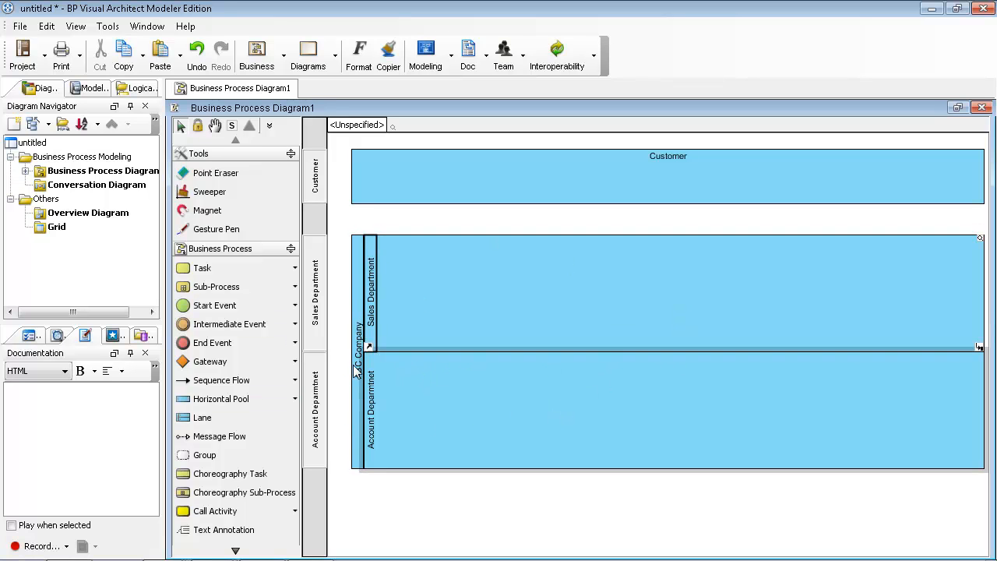
click(256, 309)
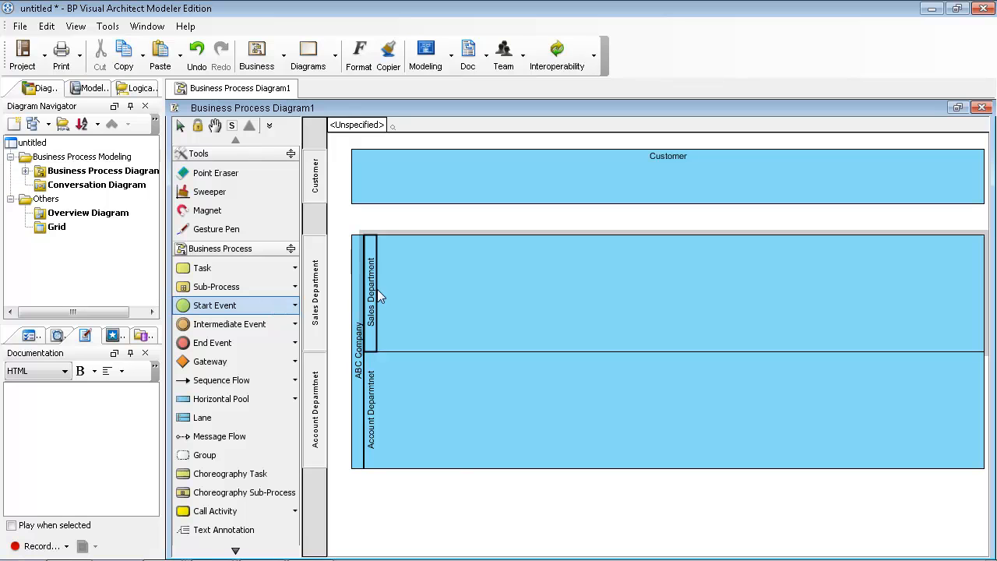
click(393, 279)
drag(399, 281, 463, 288)
click(398, 269)
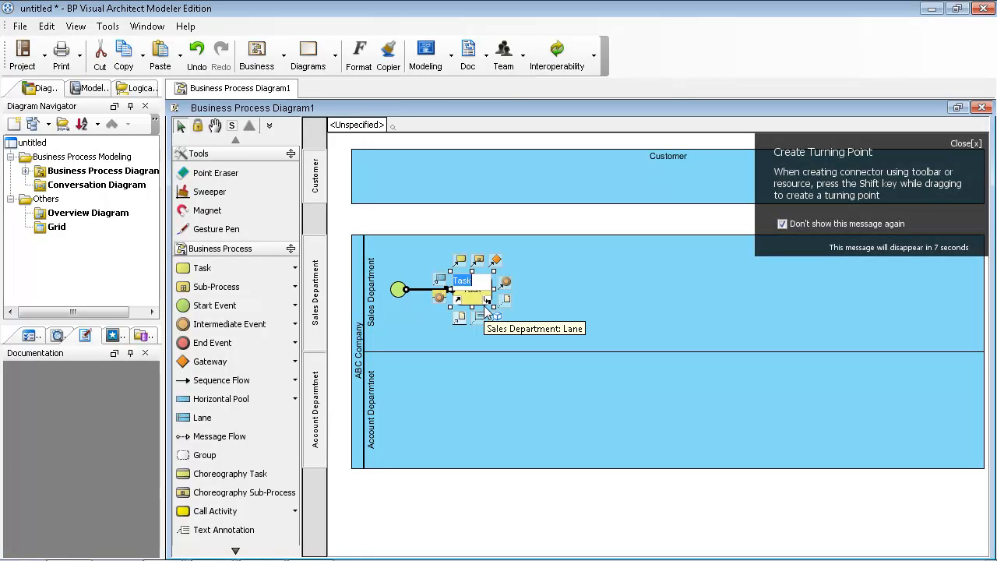
text(Process order)
key(Return)
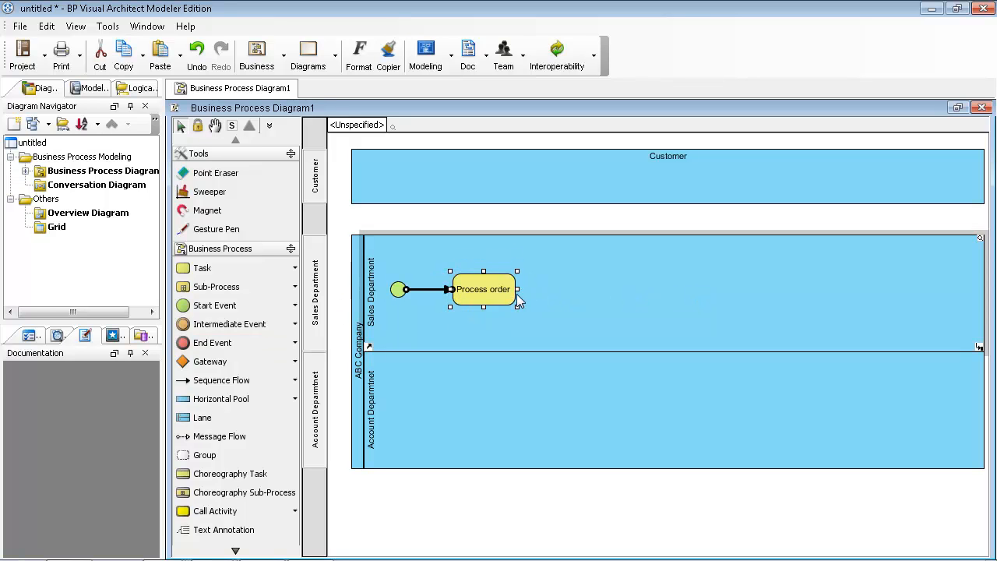
Add a gateway named 'Sales amount' connected after the Process order task.
mouse_move(498, 290)
drag(493, 262, 599, 296)
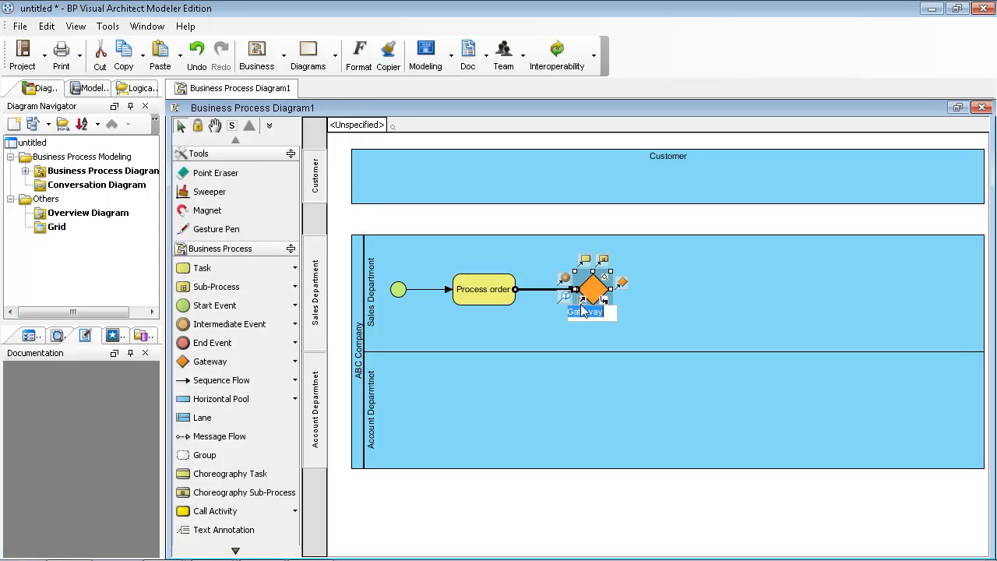
text(Sa)
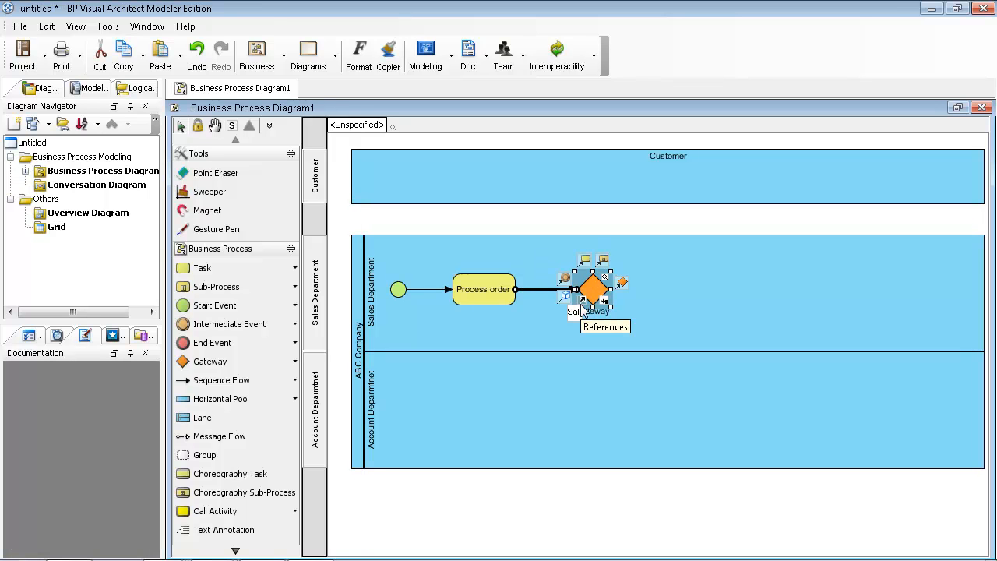
text(les amount)
key(Return)
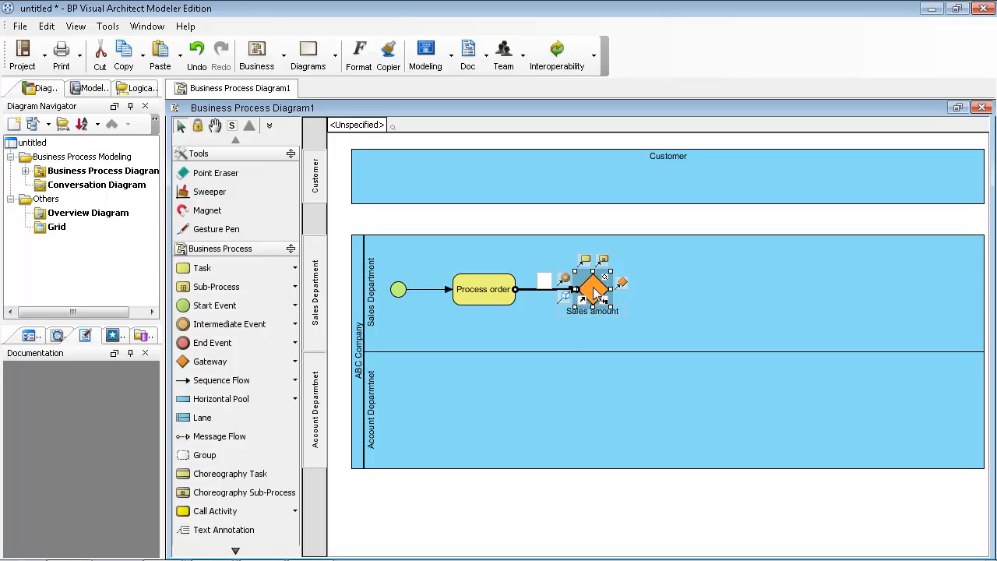
click(597, 292)
Branch from the Sales amount gateway to a new 'Arrange delivery' task.
drag(586, 263, 723, 290)
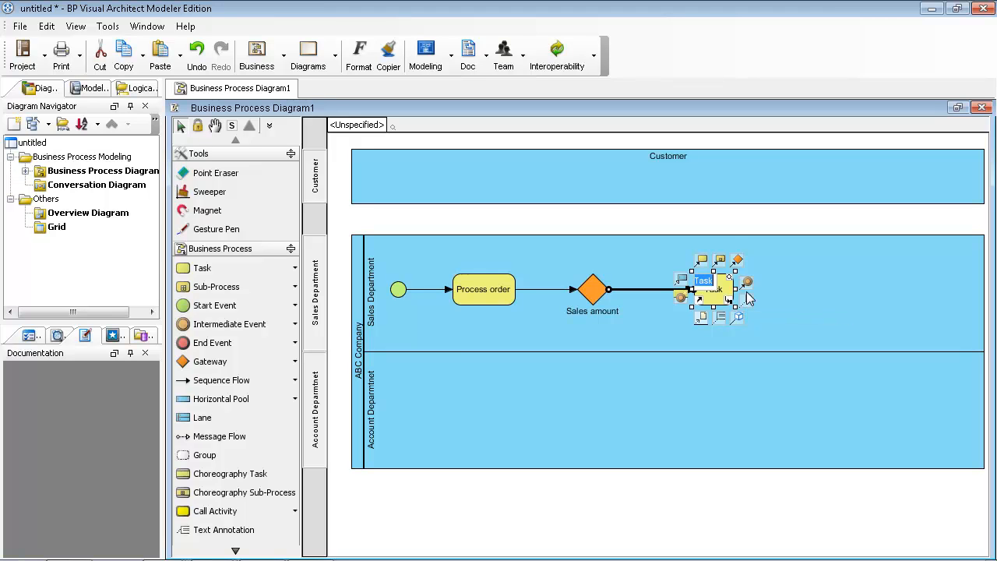
text(agrre)
key(BackSpace)
key(BackSpace)
key(BackSpace)
key(BackSpace)
key(BackSpace)
text(Arrange delivery)
key(Return)
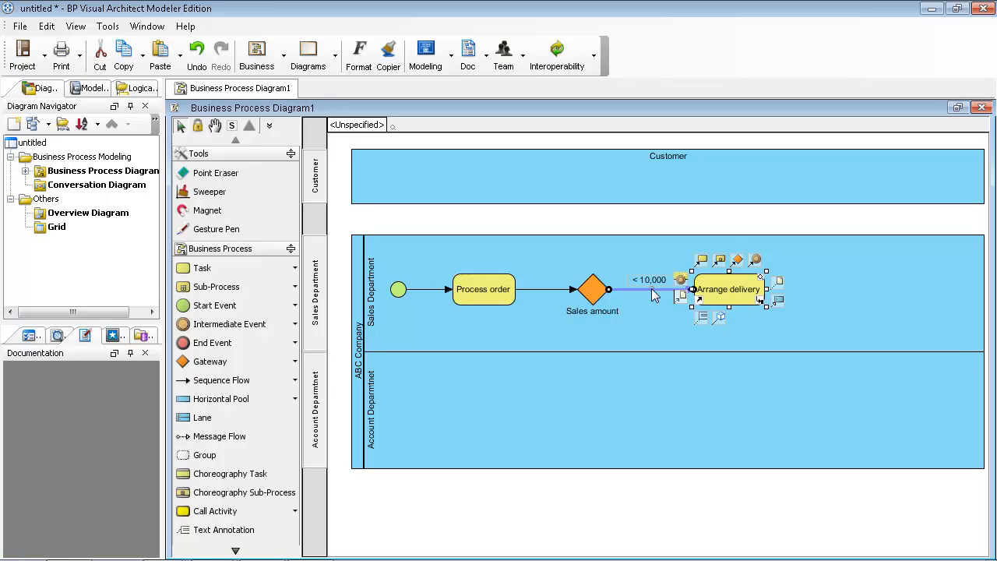
Add a 'Request deposit' task in the Account lane, reached from the gateway by a '> 10,000' flow.
click(604, 294)
drag(586, 259, 717, 427)
text(Request depao)
key(BackSpace)
key(BackSpace)
text(osit)
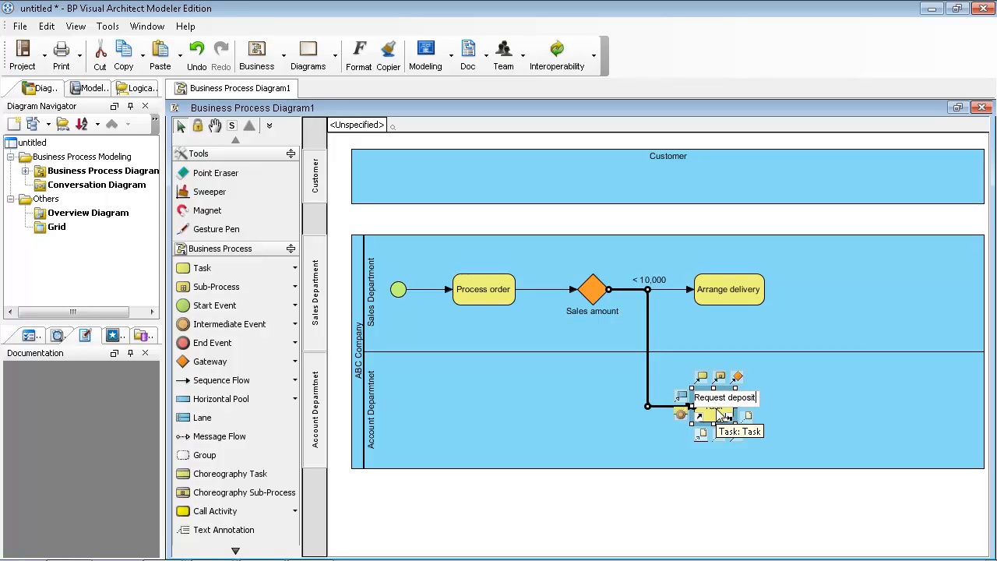
key(Return)
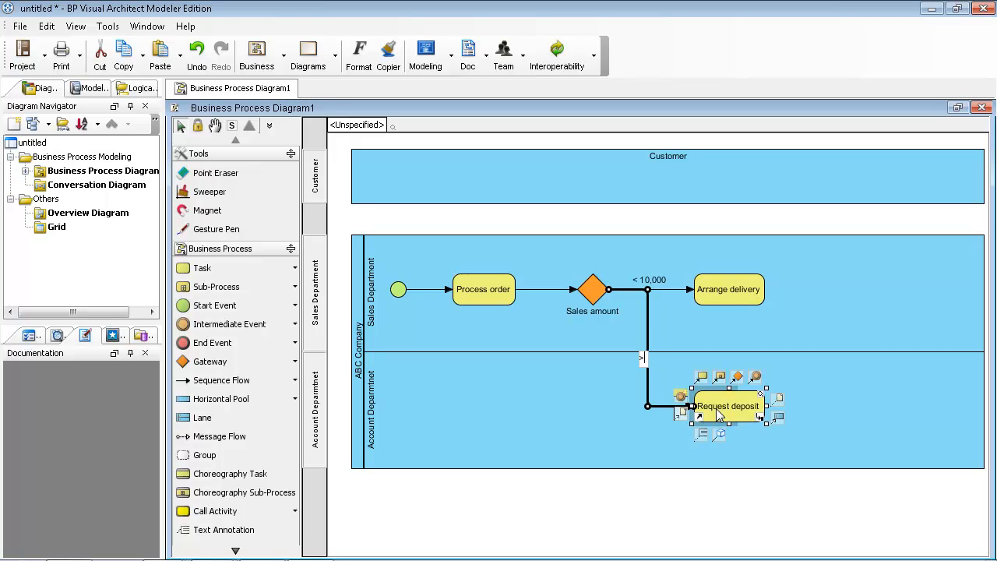
text(000)
key(Return)
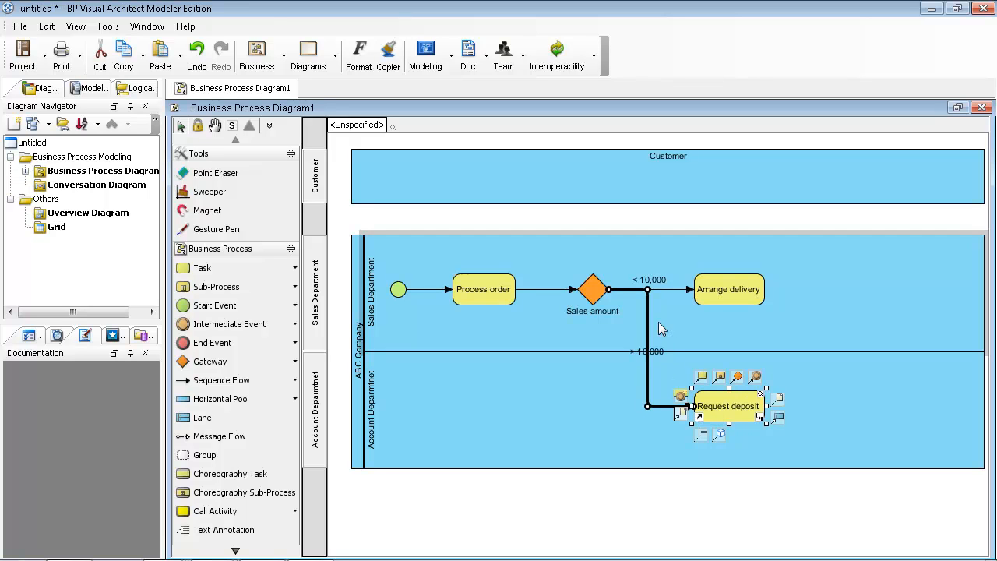
Reroute the > 10,000 flow under the gateway and extend the pool's bottom edge downward.
drag(648, 332, 595, 330)
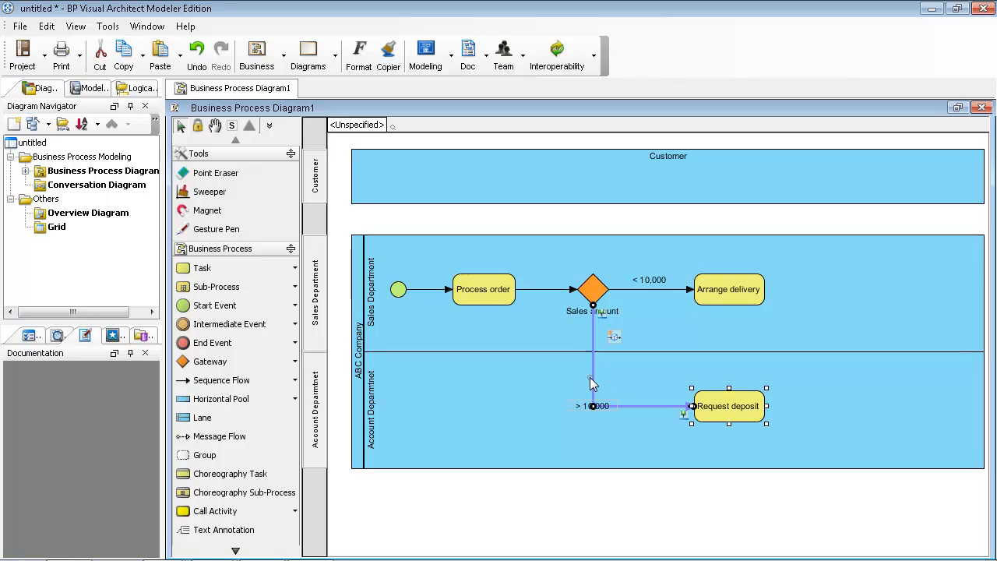
drag(585, 405, 616, 389)
mouse_move(724, 399)
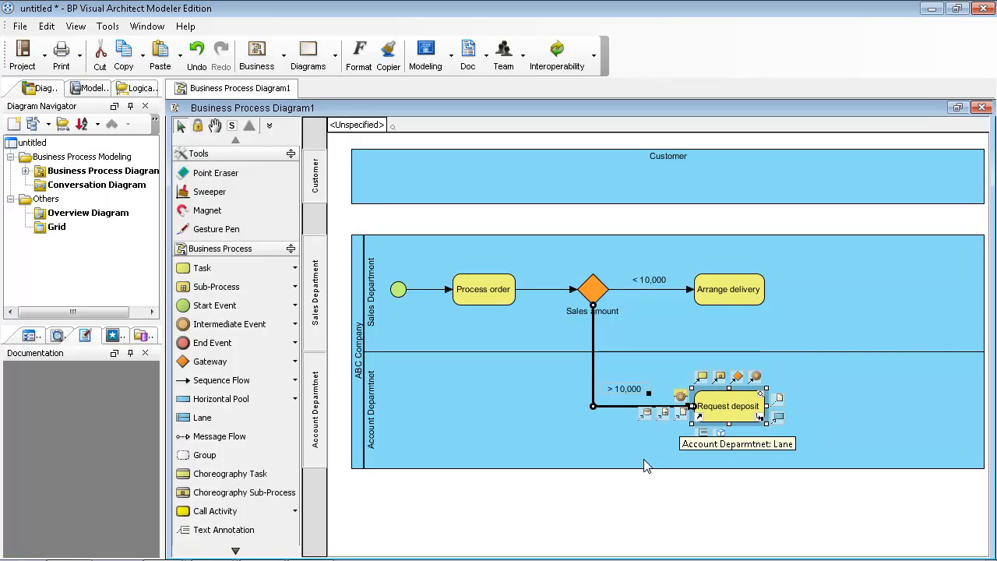
drag(643, 467, 647, 534)
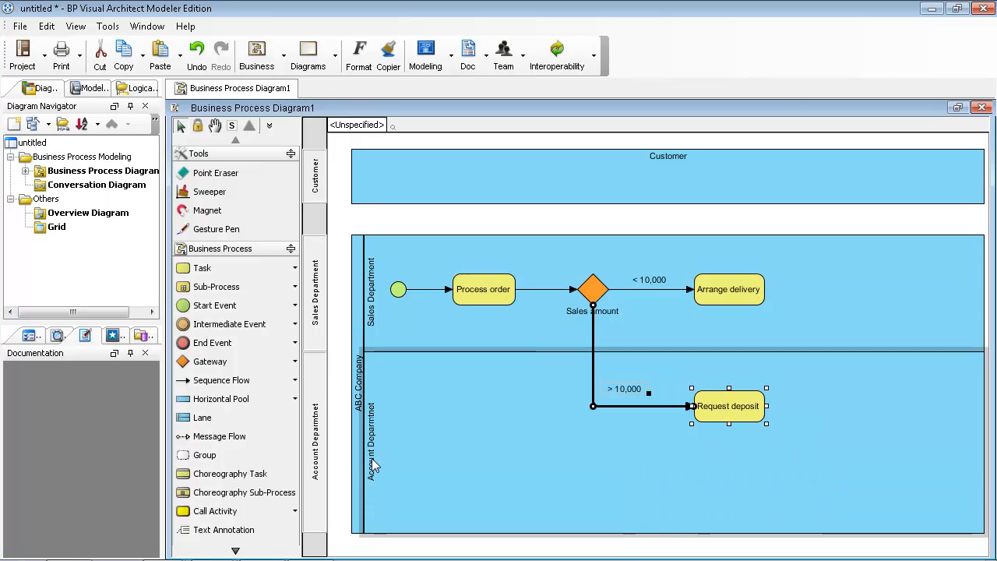
Place a timer start event named 'Every Monday' in the Account Deparmtnet lane.
click(295, 305)
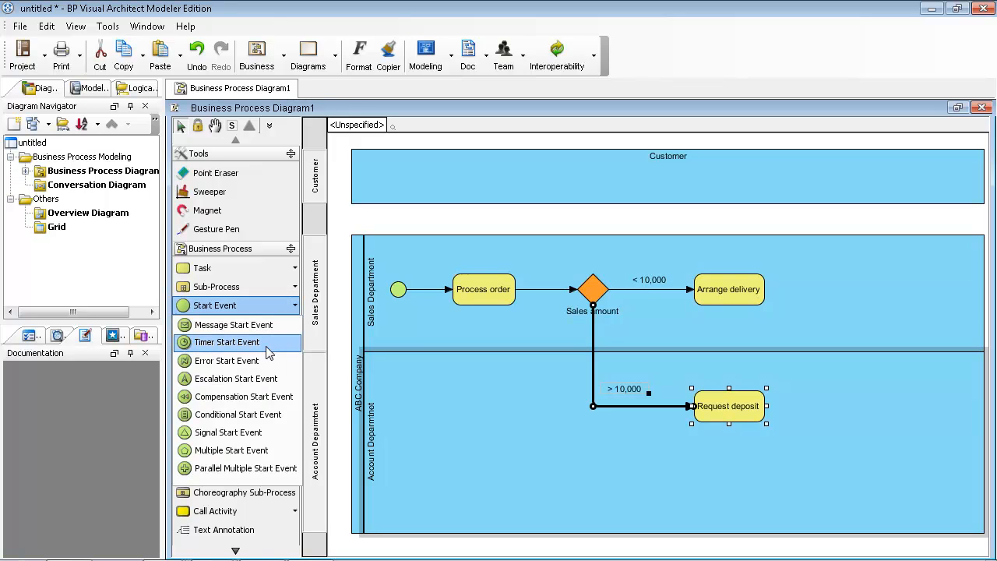
click(226, 342)
click(437, 475)
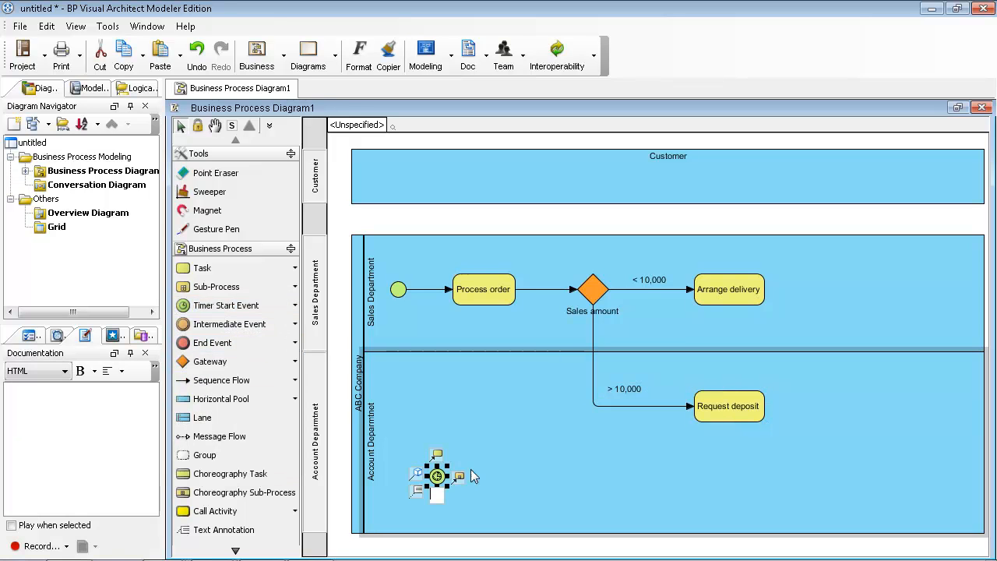
text(Every Monday)
key(Return)
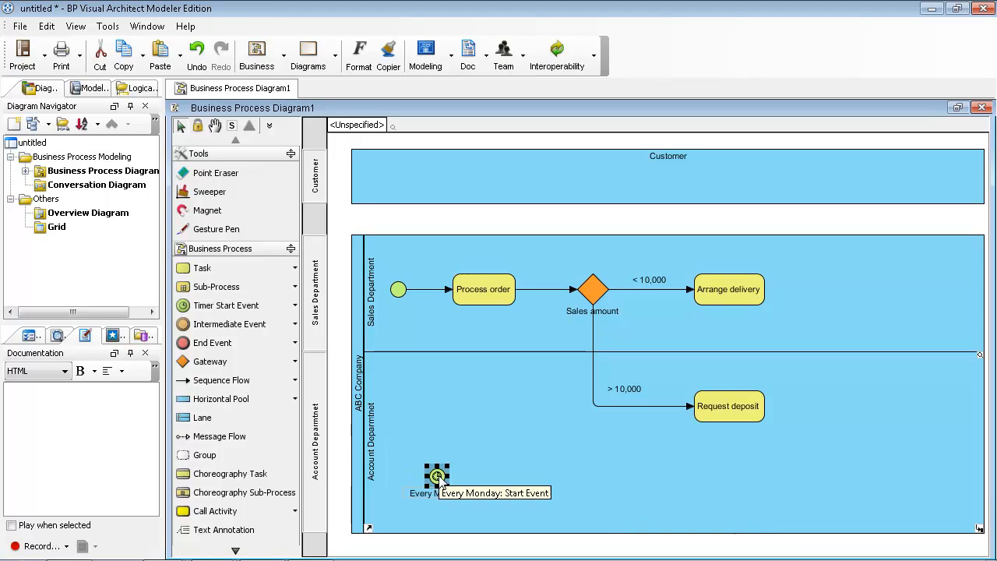
Link the Every Monday event to a new 'Send invoice' task.
drag(435, 437, 534, 481)
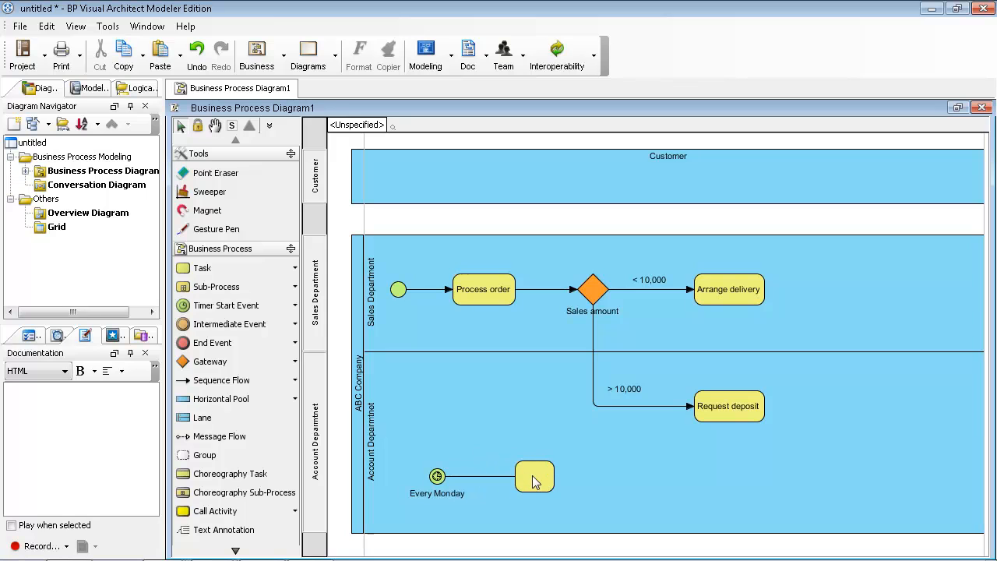
text(Send invoice)
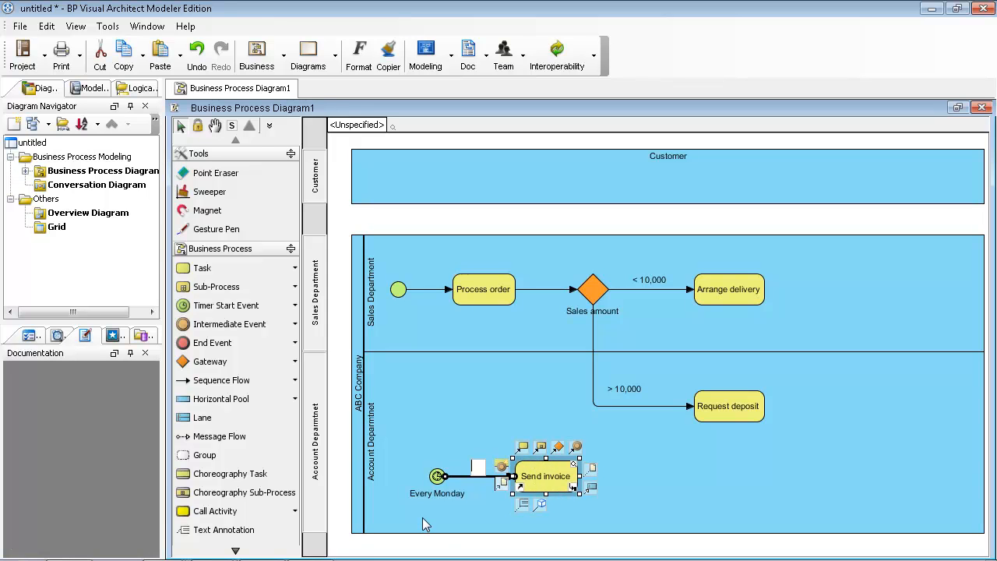
click(398, 404)
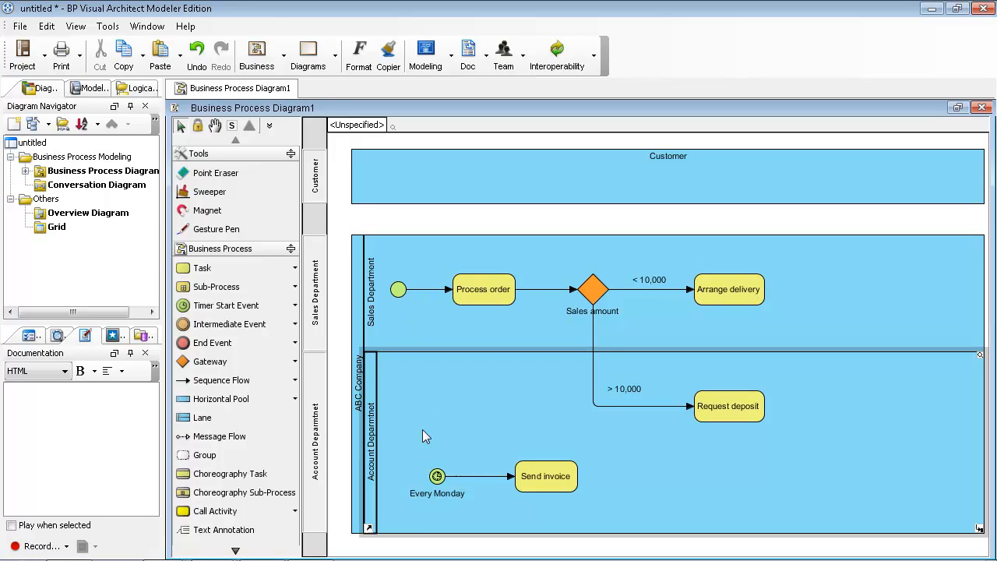
click(540, 481)
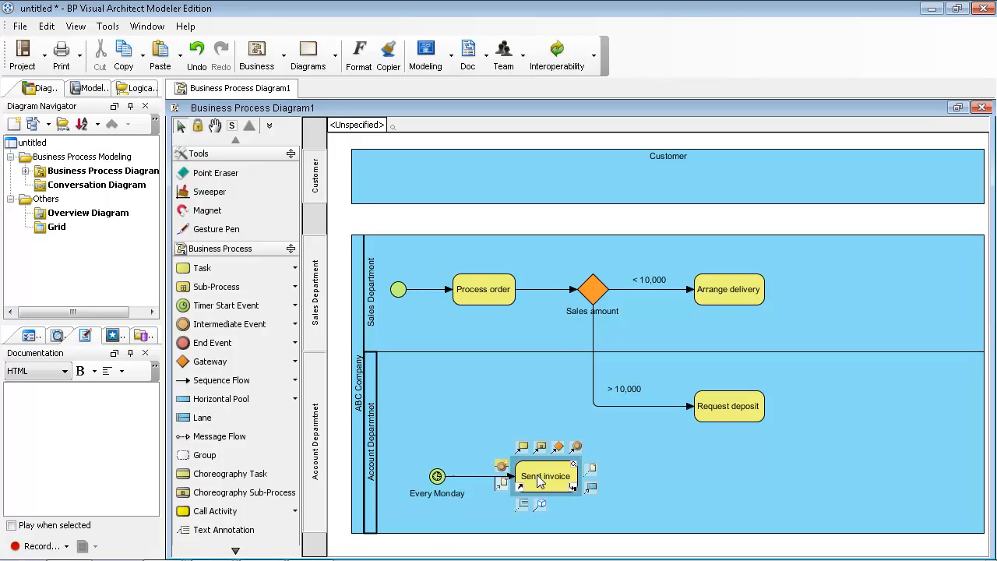
click(484, 496)
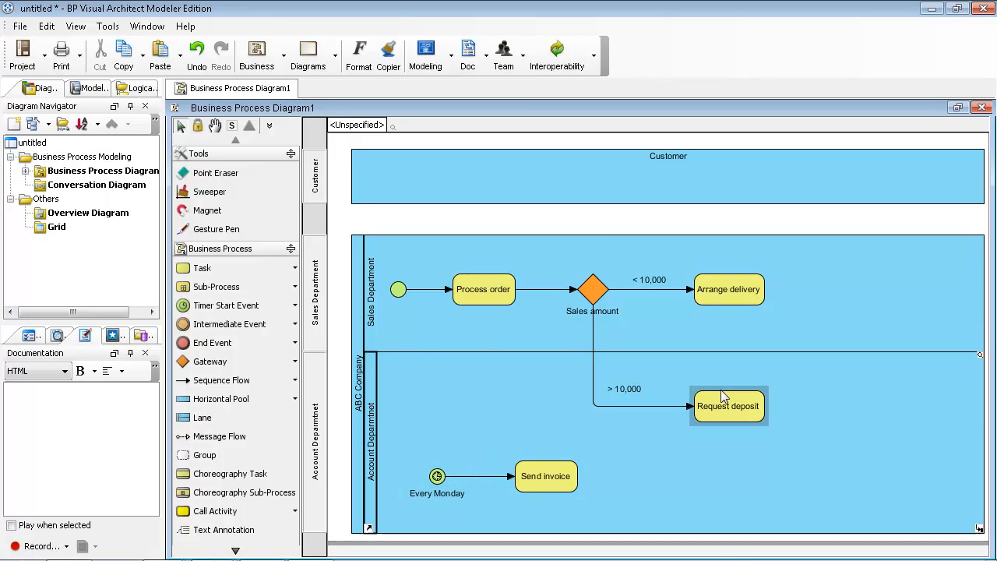
click(819, 327)
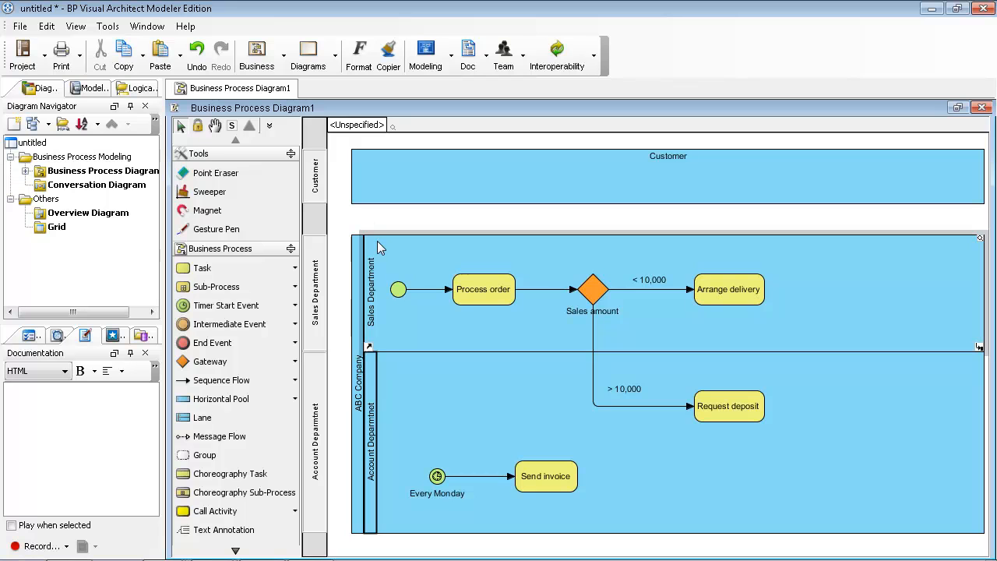
Move the ABC Company pool down and attach an 'Order' data object to Process order.
click(470, 293)
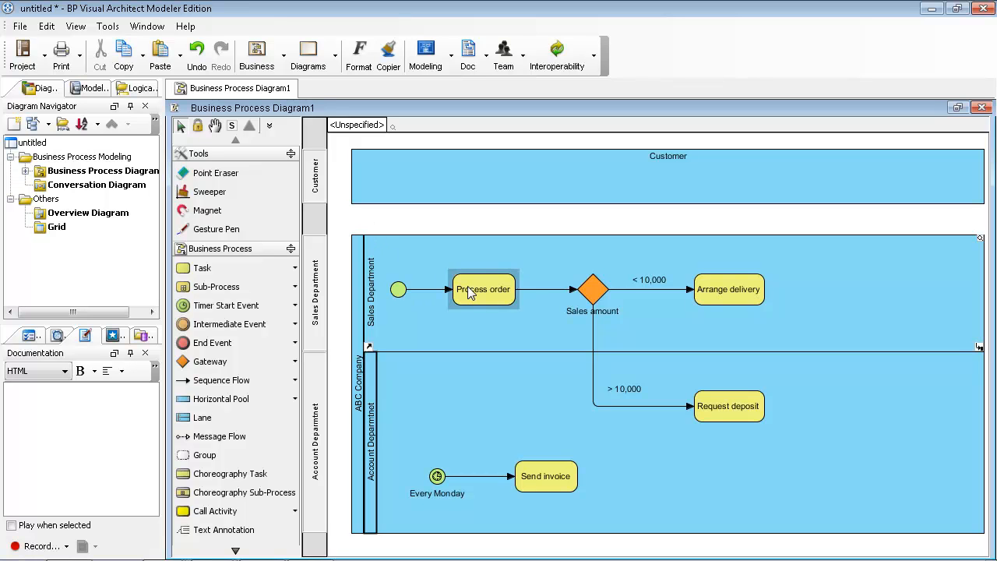
drag(552, 253, 553, 309)
click(510, 347)
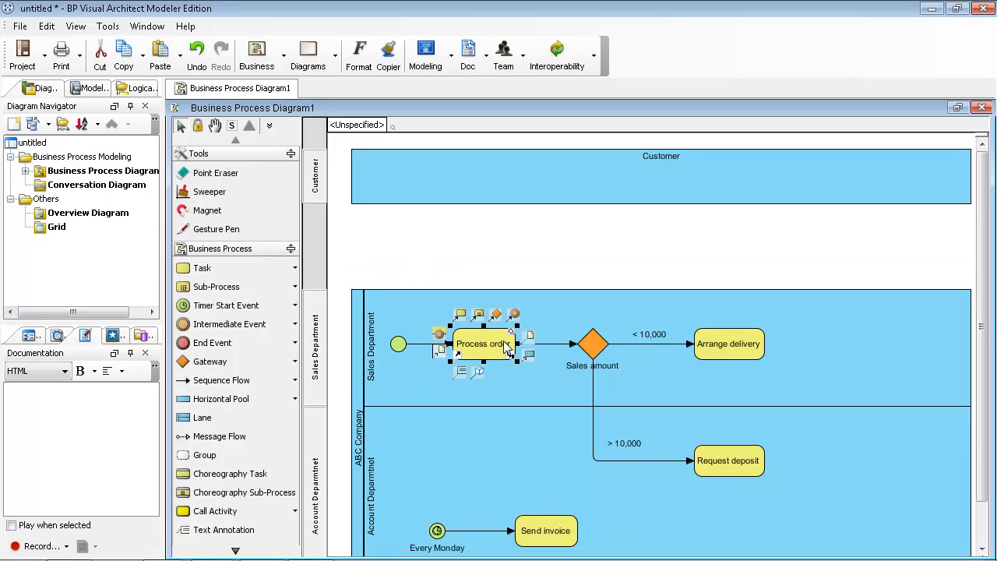
mouse_move(445, 354)
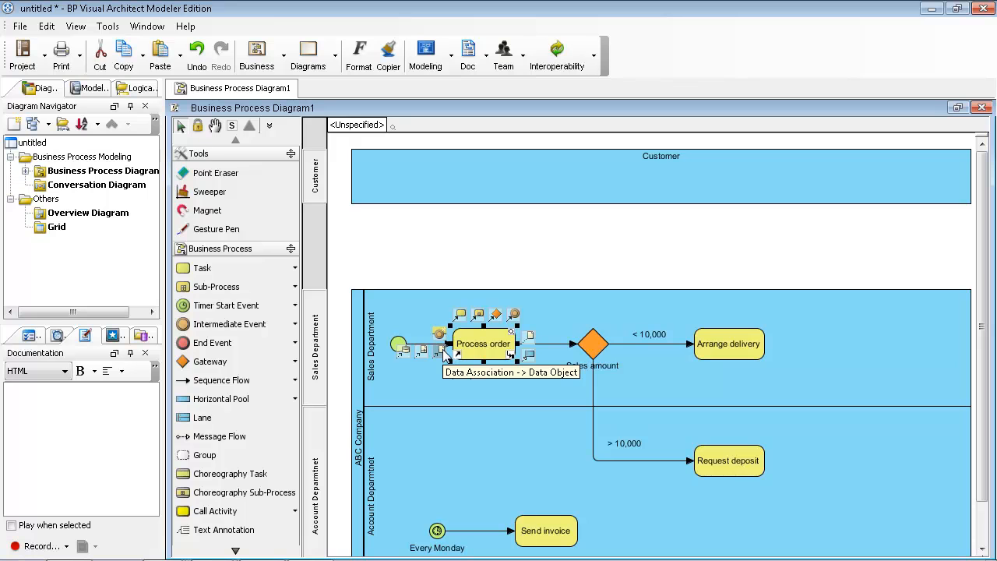
drag(444, 352, 492, 248)
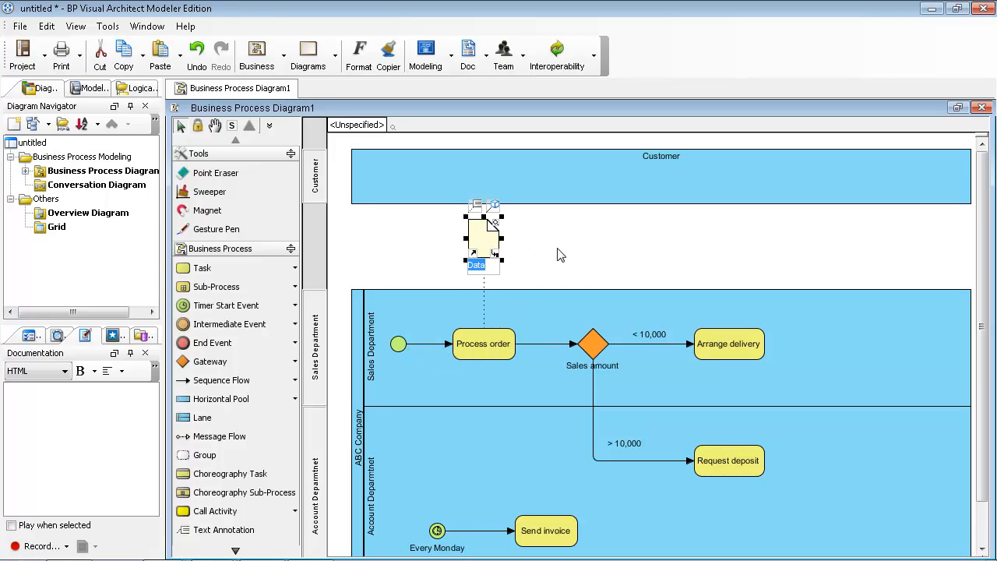
text(Order)
key(Return)
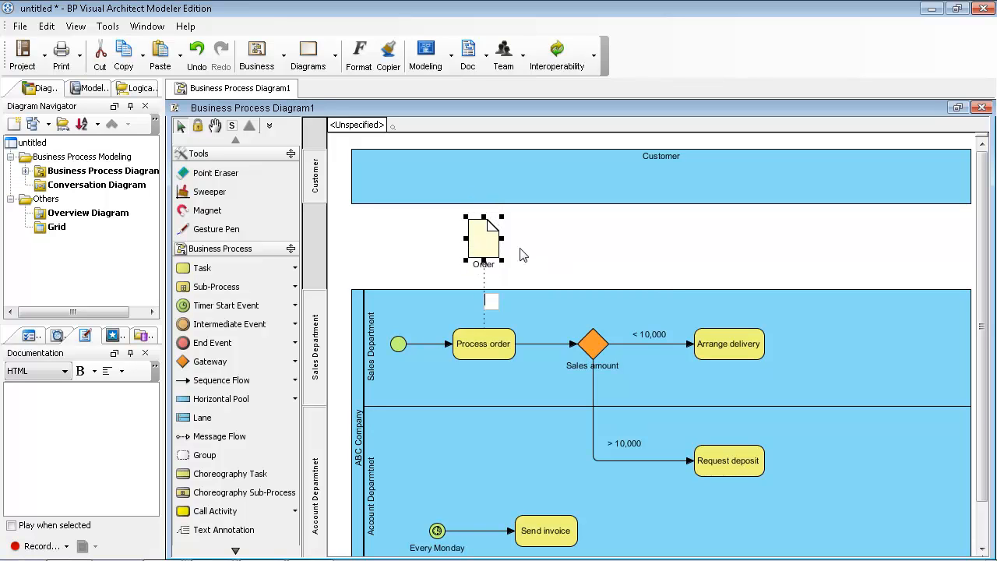
Reposition the Order data object and adjust the dotted association's bend point.
click(505, 273)
mouse_move(497, 241)
mouse_down()
mouse_move(528, 242)
mouse_move(492, 267)
mouse_move(471, 265)
mouse_move(483, 237)
mouse_move(525, 245)
mouse_move(470, 243)
mouse_move(480, 250)
mouse_move(480, 237)
mouse_up()
click(444, 267)
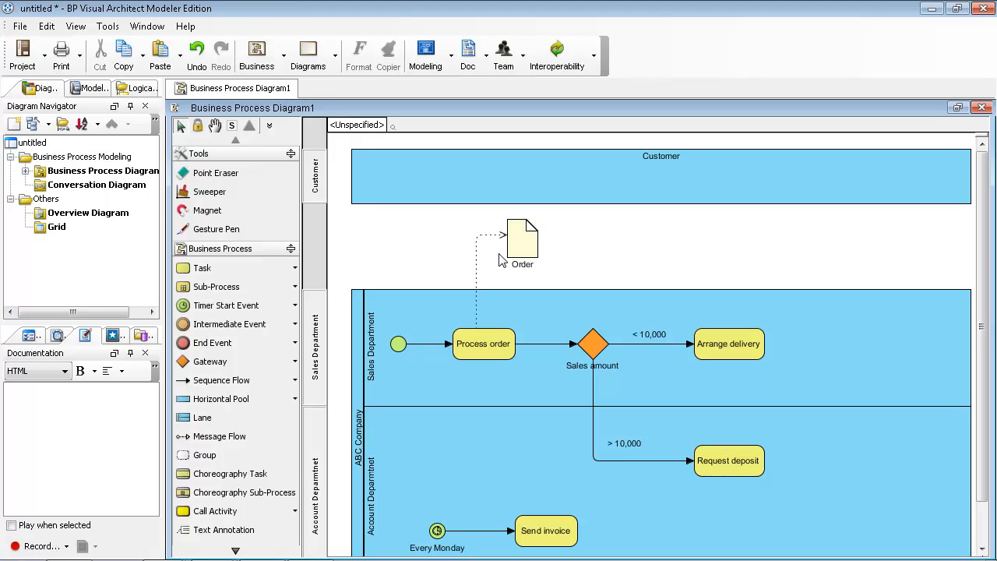
mouse_move(538, 257)
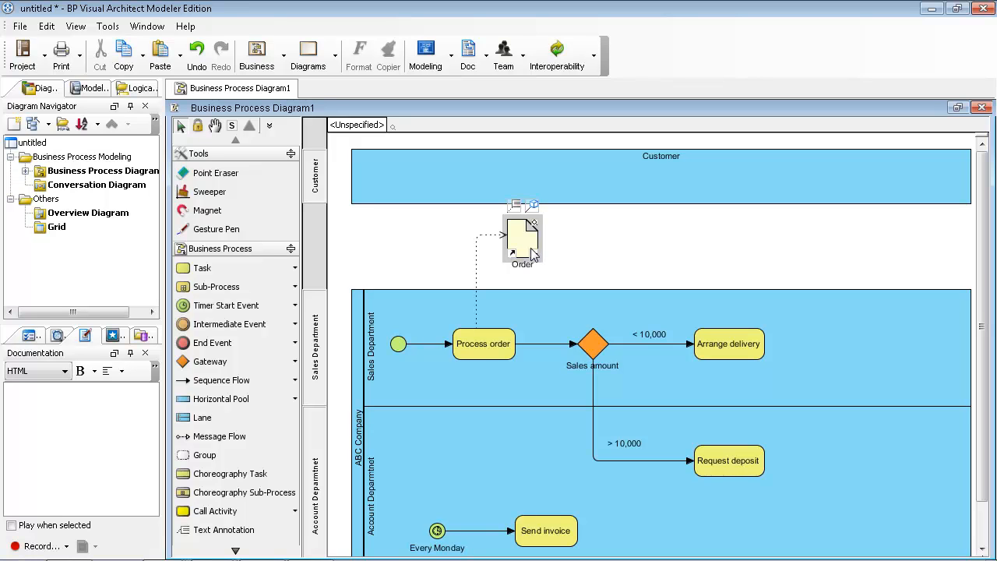
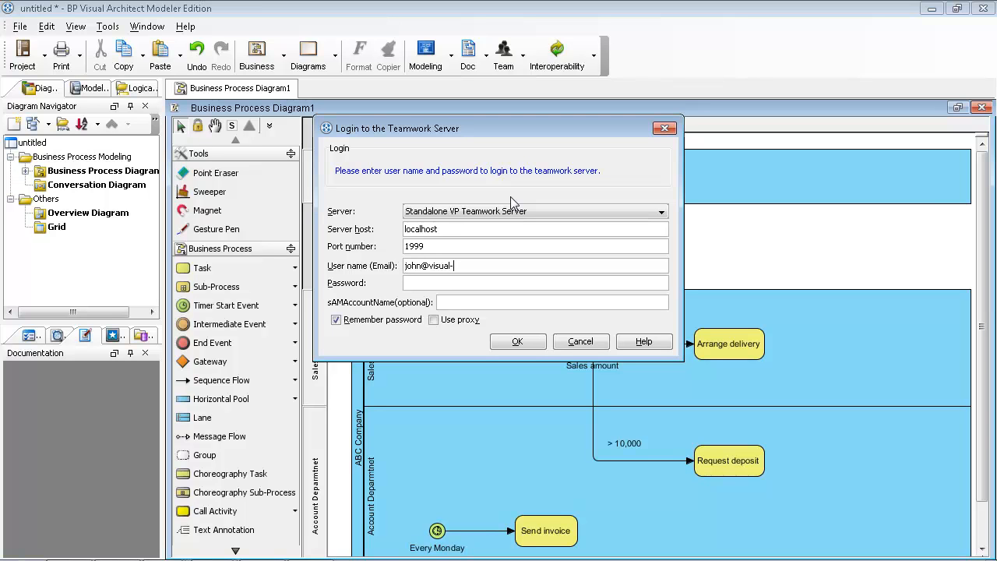
Log in to the teamwork server with the account password and open the teamwork client.
text(123456)
click(519, 342)
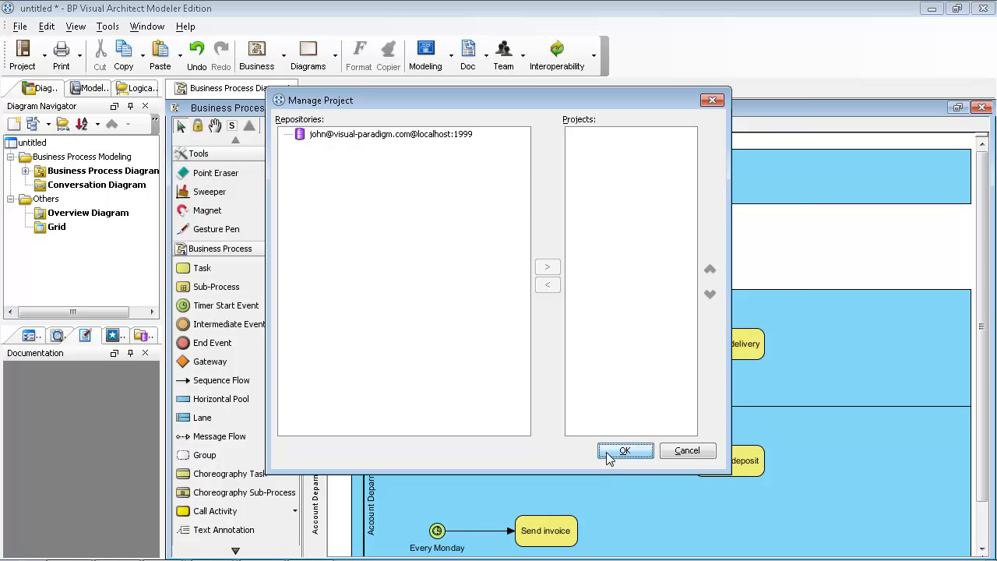
click(607, 457)
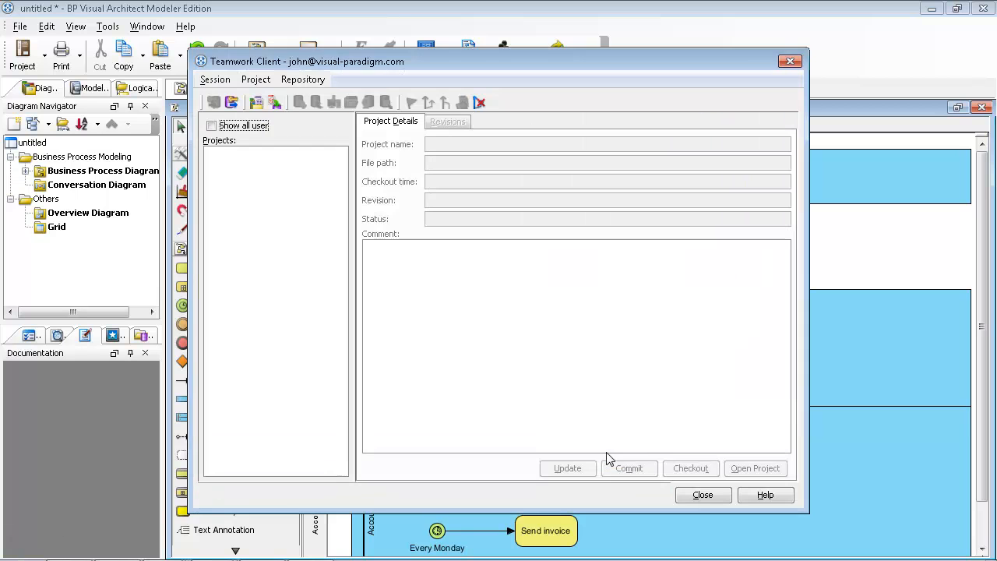
Import the project as 'ABC Company Process', granting the second user Read and Update.
click(275, 104)
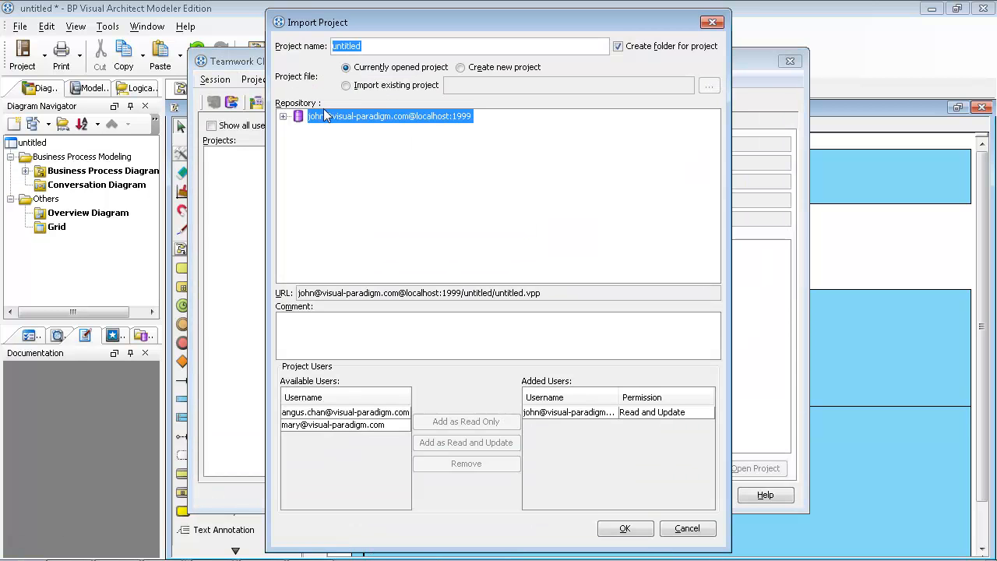
text(AB)
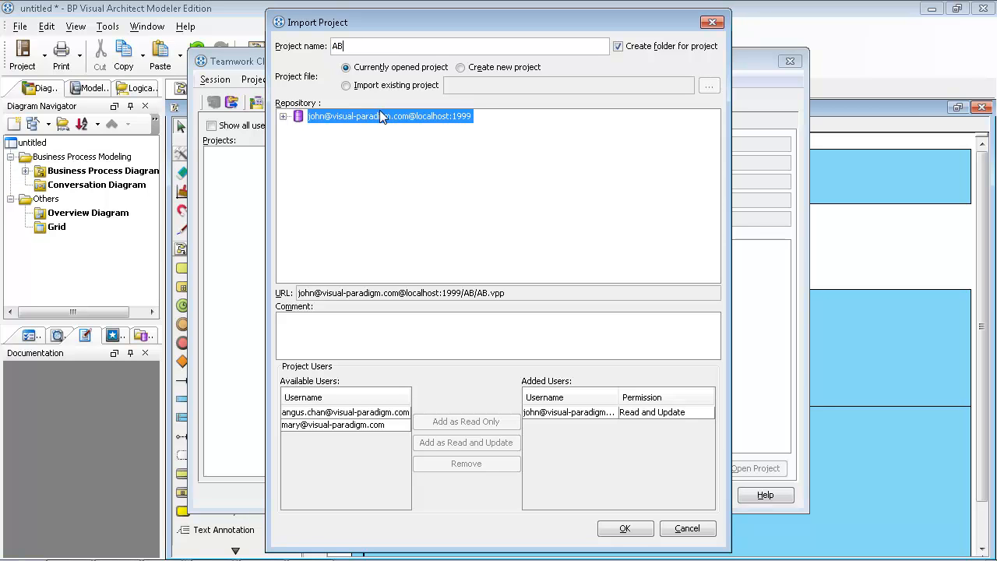
text(C_Company_Process)
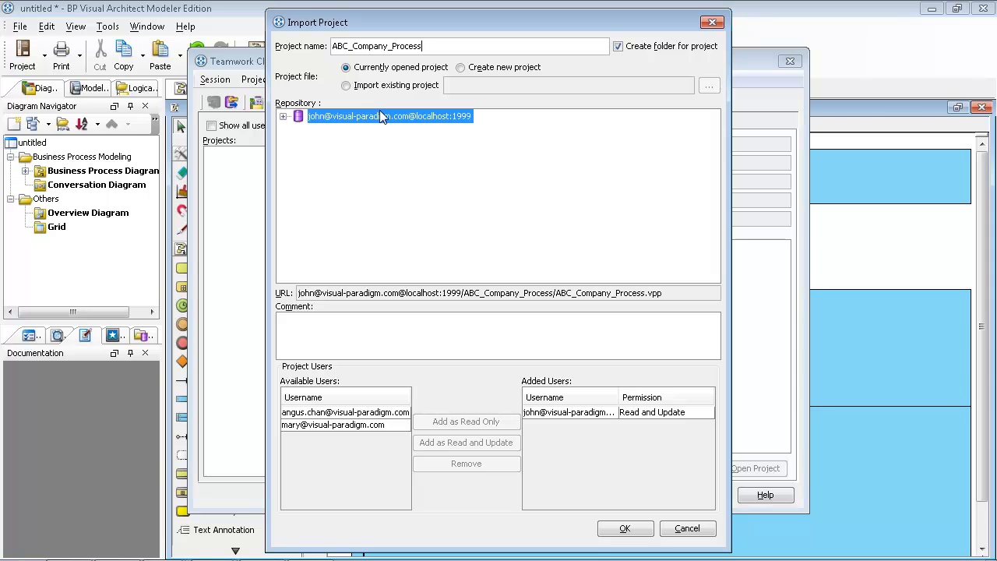
key(Delete)
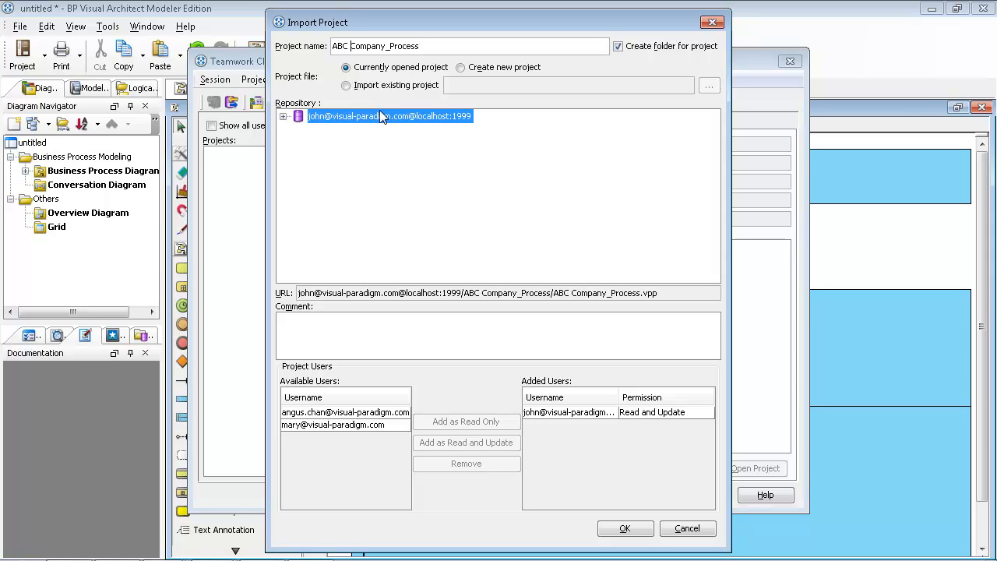
key(Right)
key(Right)
key(Delete)
click(368, 424)
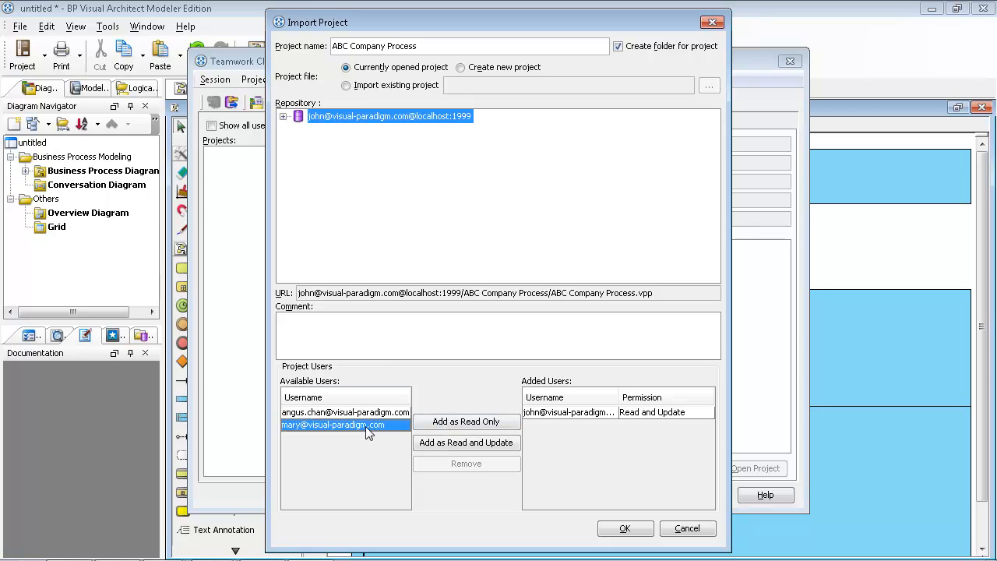
click(460, 442)
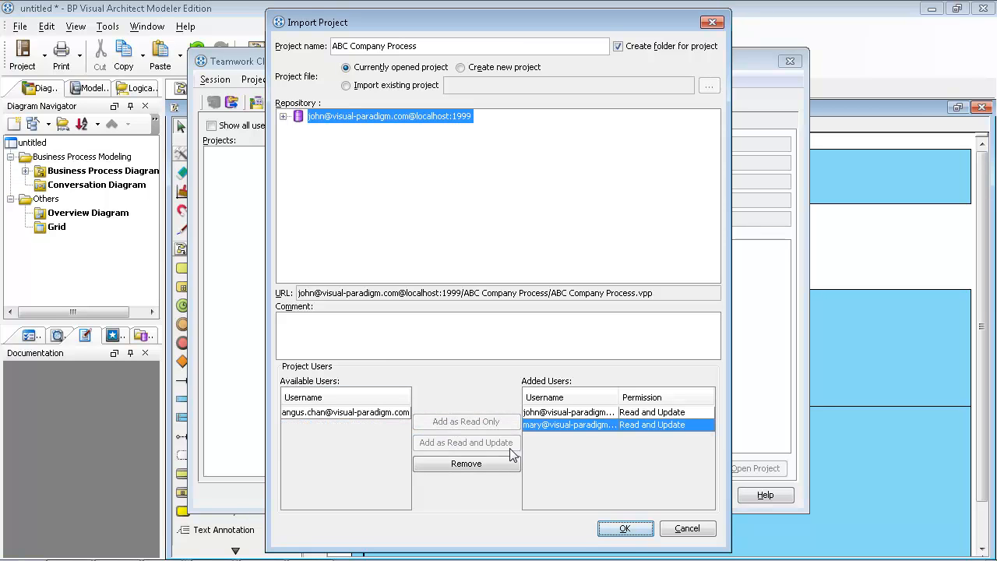
click(616, 530)
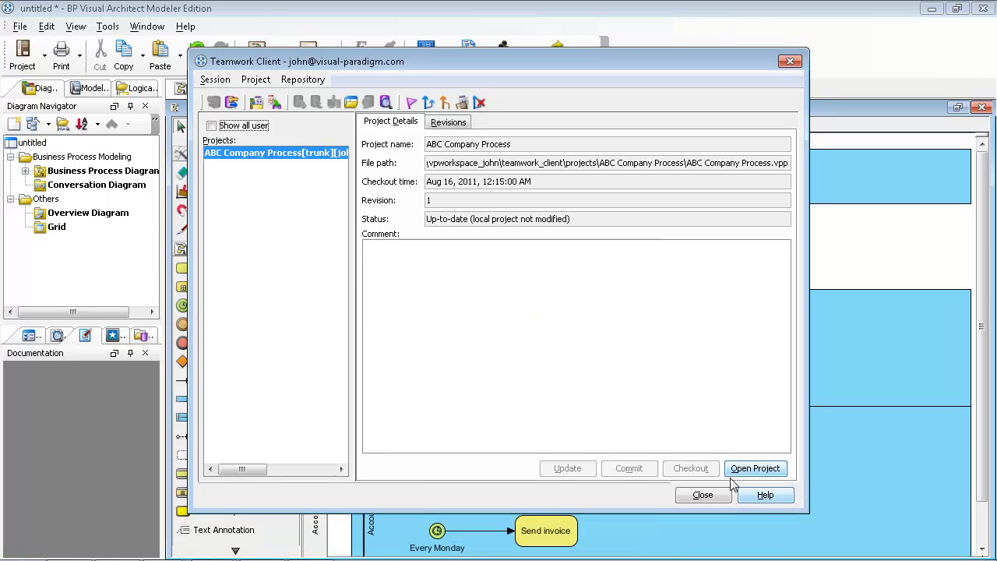
Open the imported ABC Company Process project, saving when prompted, and list its teamwork files.
click(757, 468)
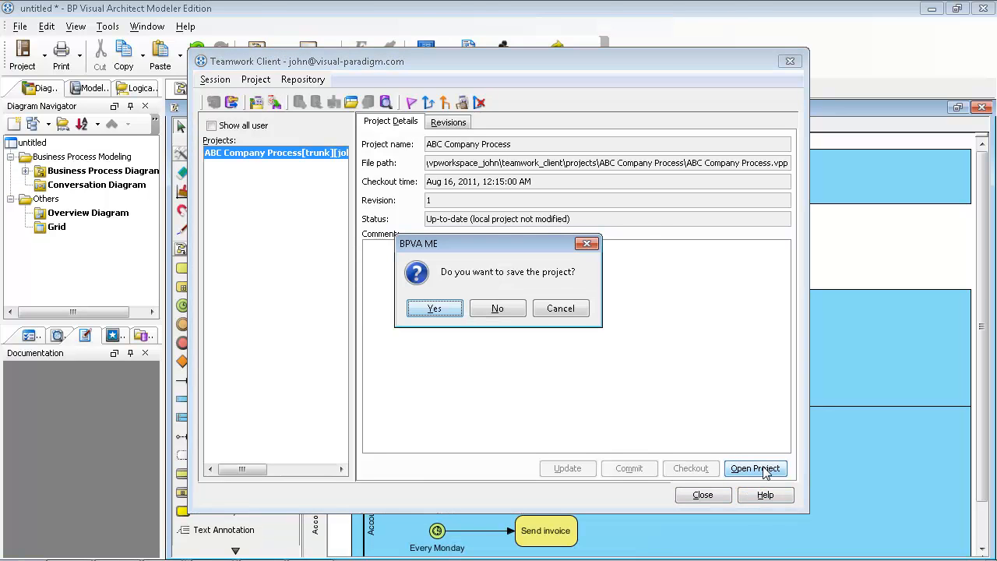
click(486, 308)
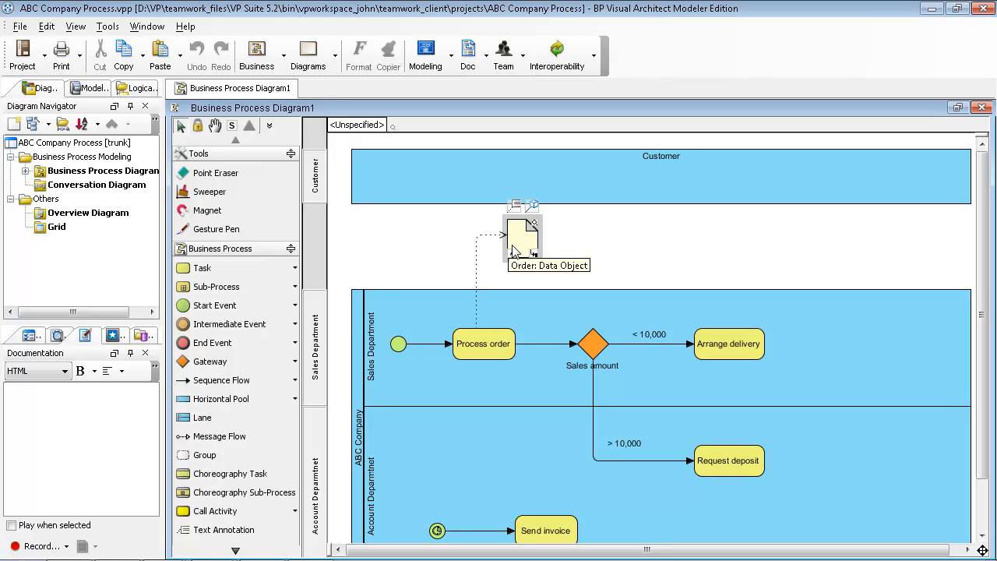
click(142, 337)
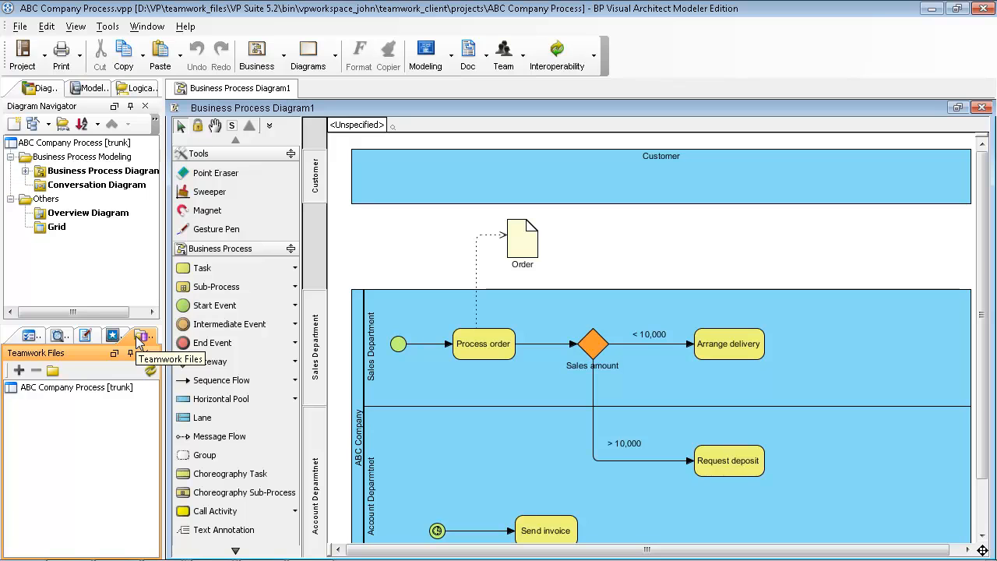
click(86, 390)
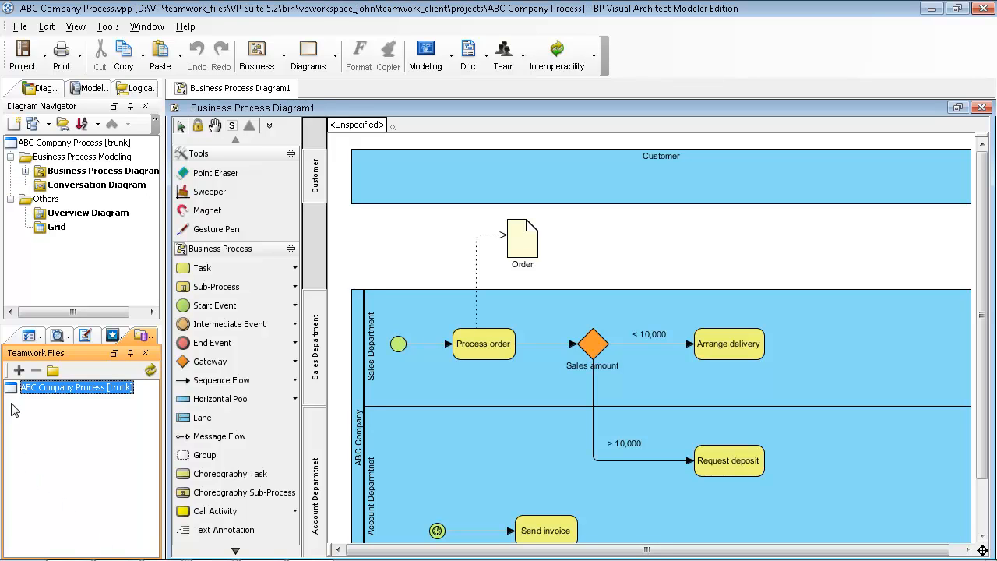
click(20, 370)
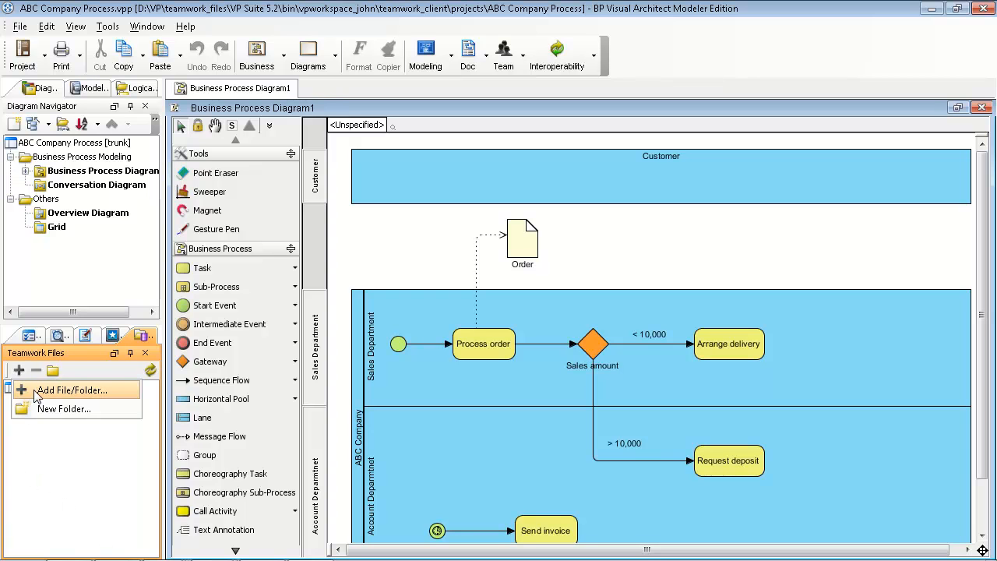
Add PurchaseOrderByWireTransfer.pdf from My Documents, copying it into the workspace without future warnings.
click(34, 392)
click(330, 228)
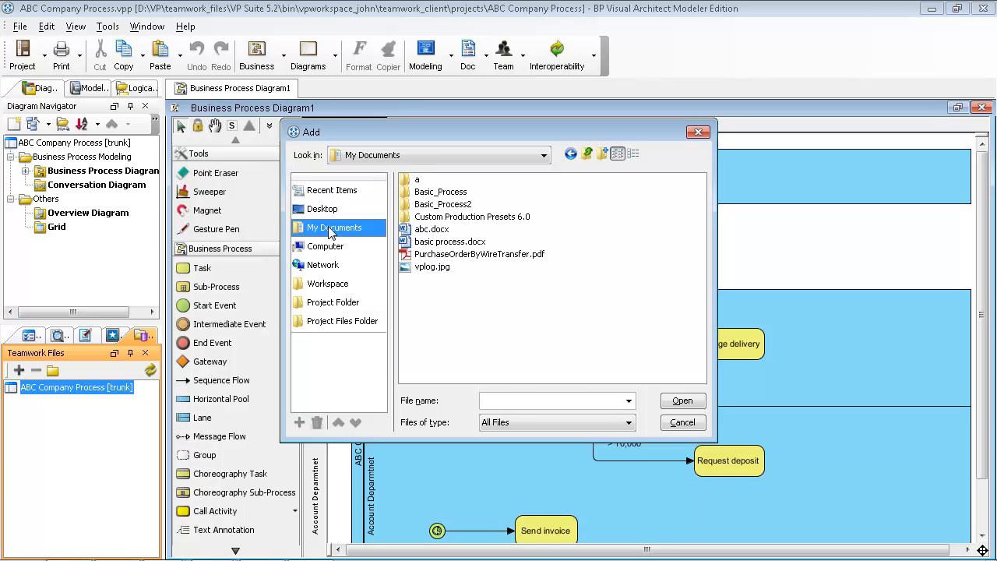
click(452, 255)
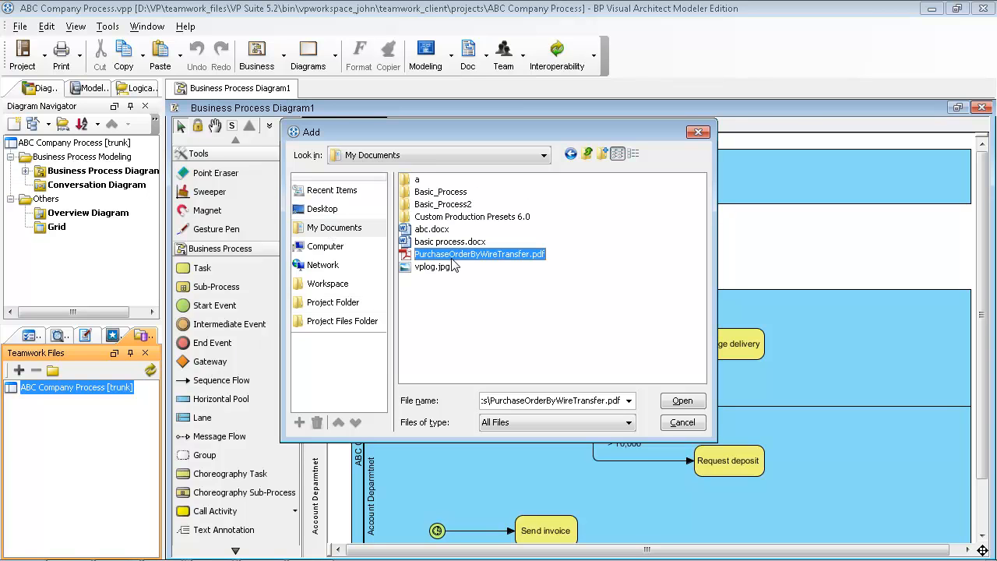
click(678, 400)
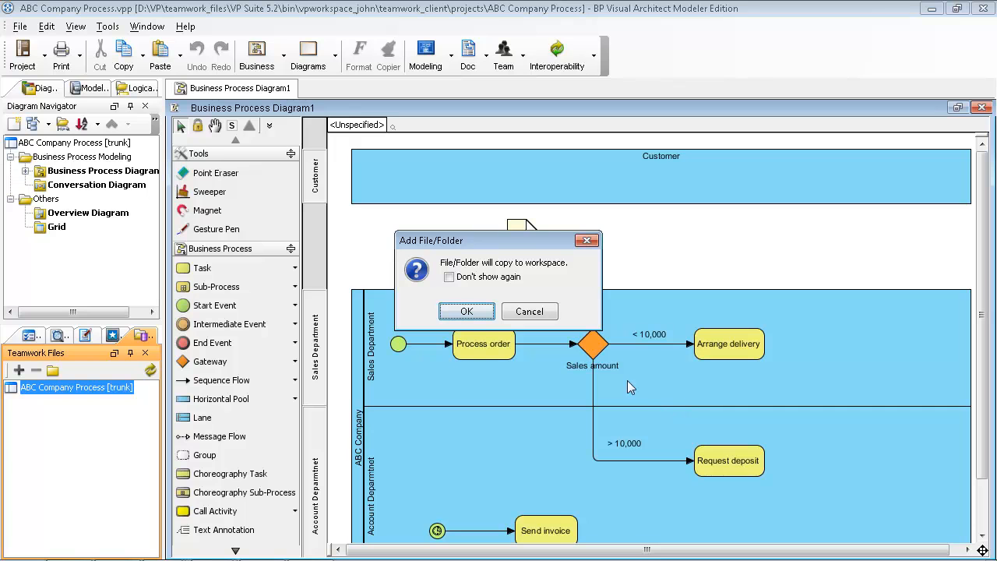
click(449, 277)
click(467, 311)
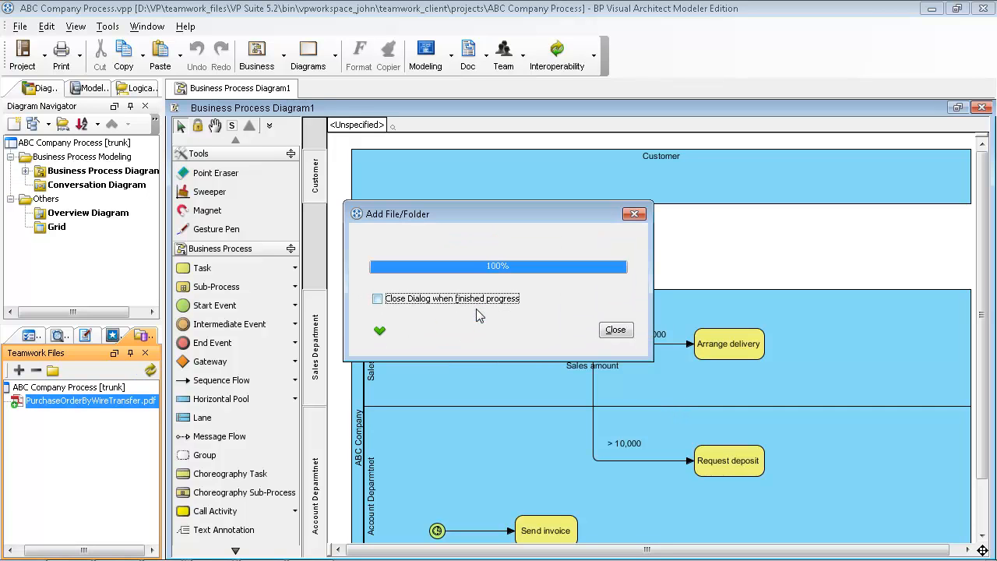
click(471, 298)
click(612, 333)
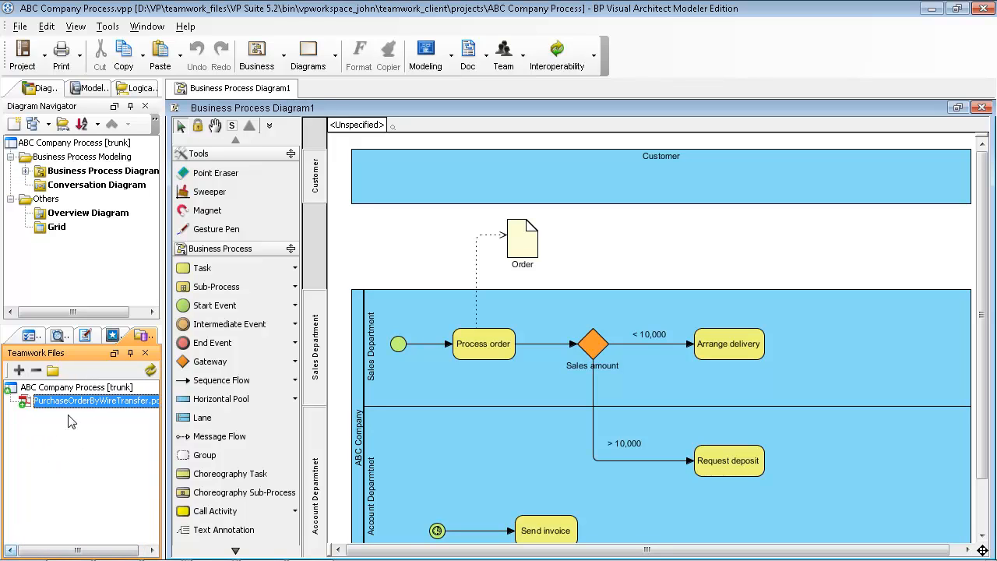
drag(75, 406, 522, 249)
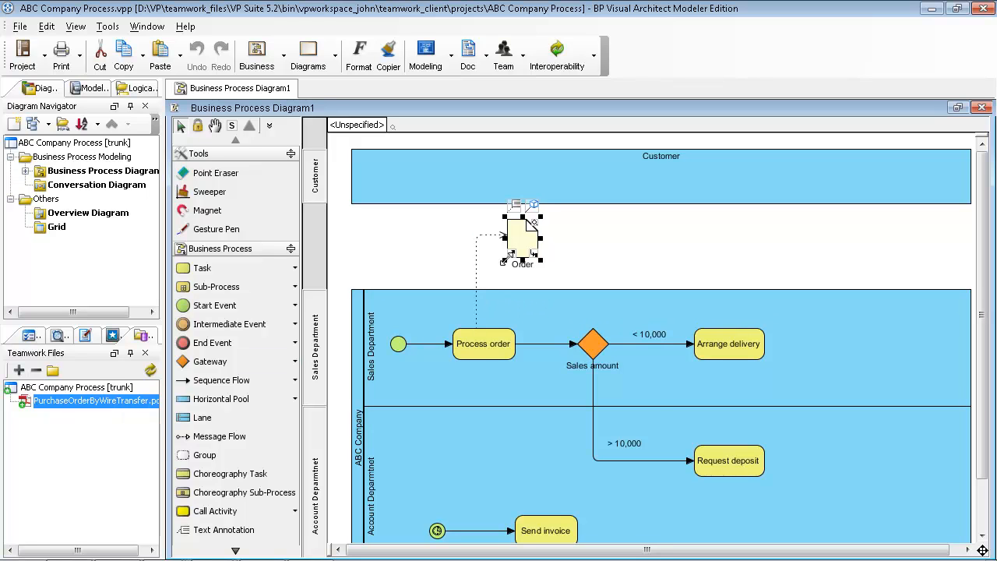
Reference PurchaseOrderByWireTransfer.pdf from the Project Files Folder on the Order data object.
click(512, 259)
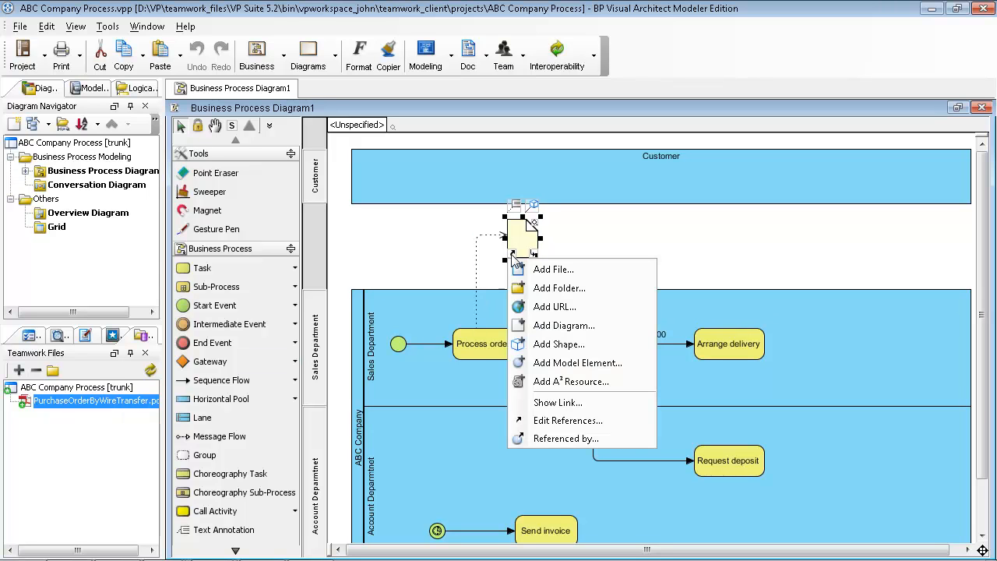
click(528, 271)
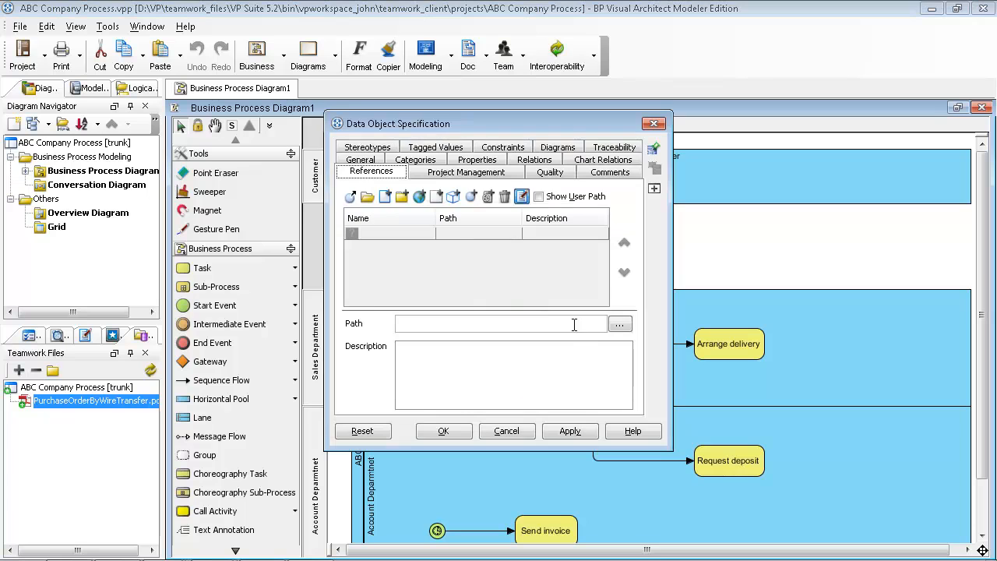
click(619, 324)
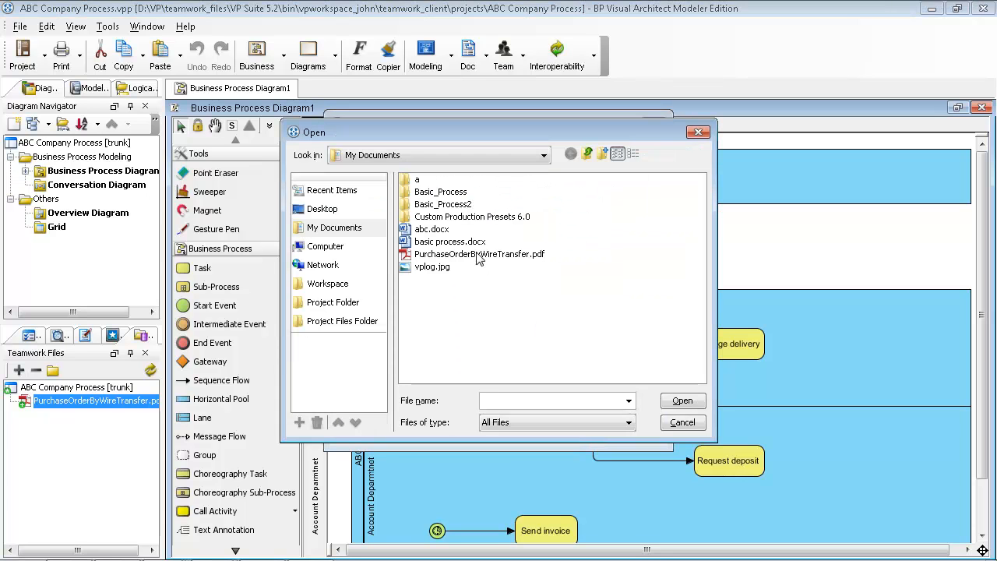
click(340, 322)
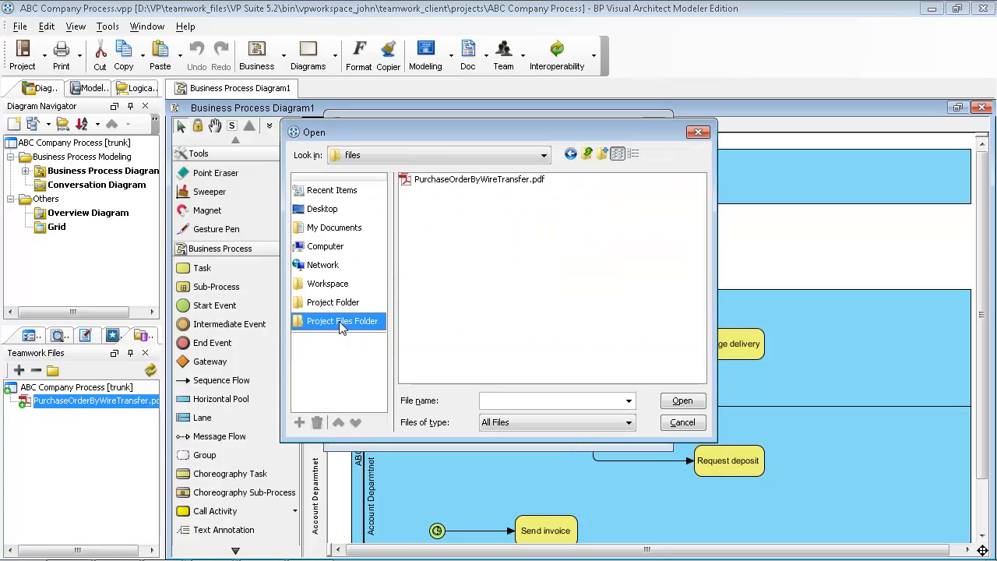
click(444, 182)
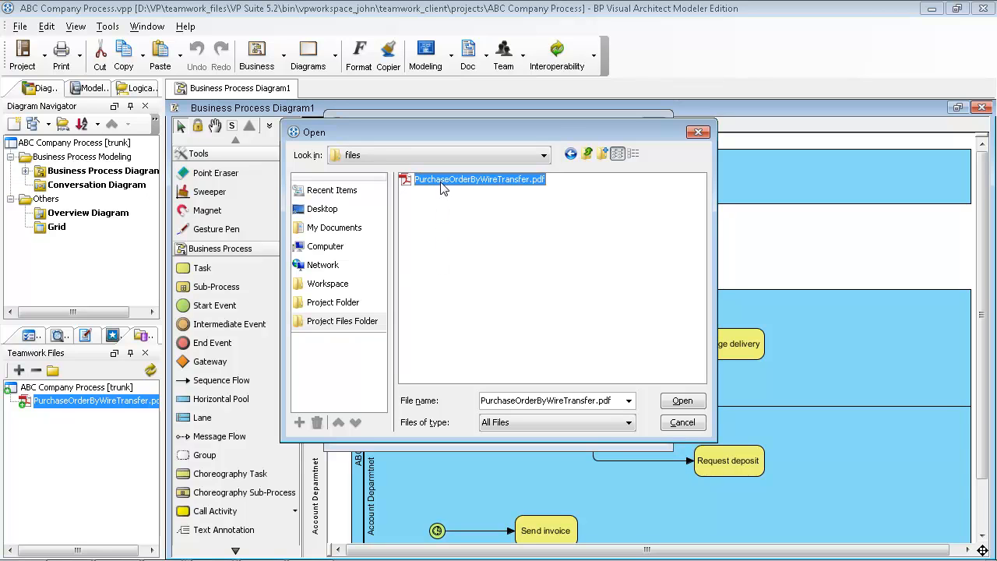
click(674, 400)
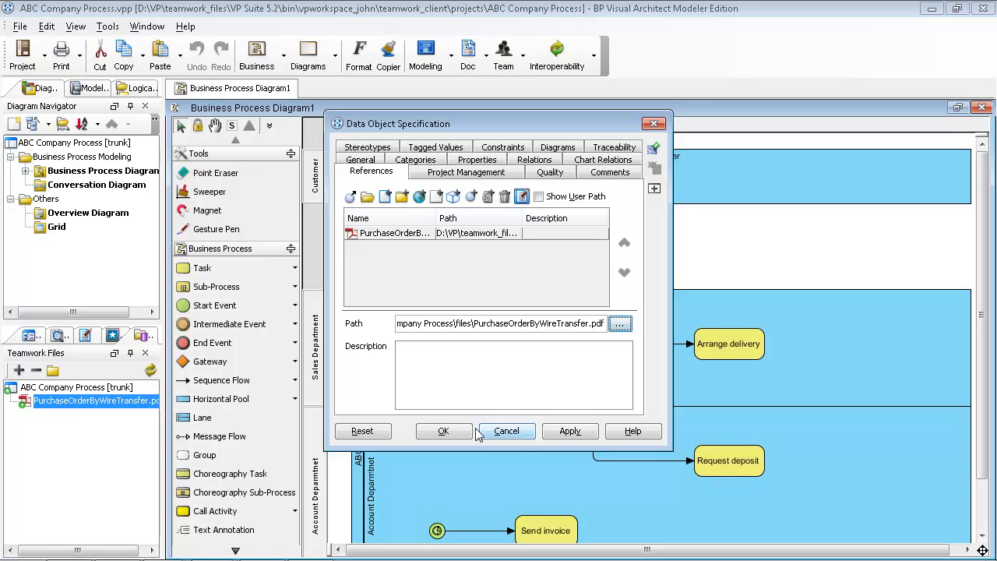
click(465, 438)
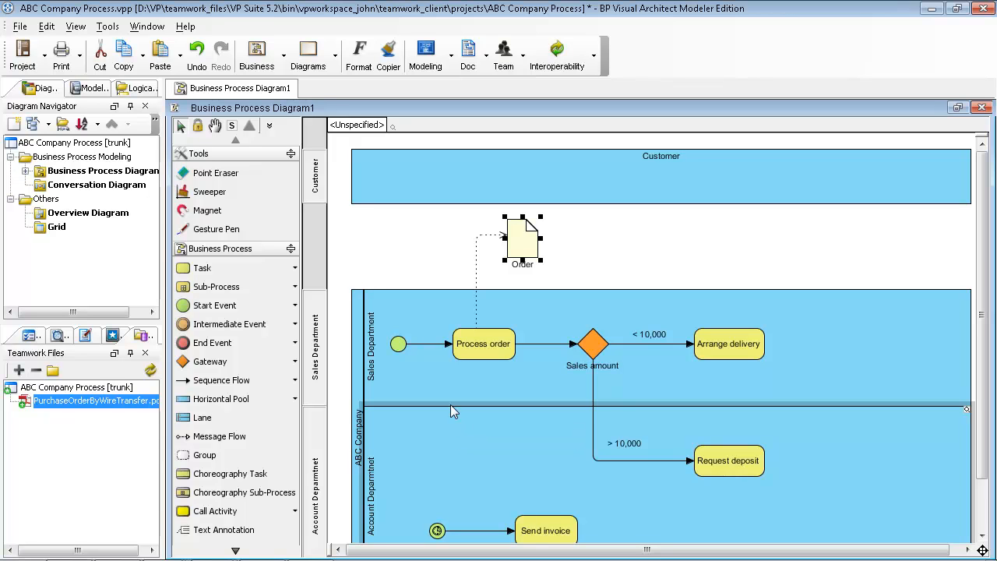
click(447, 394)
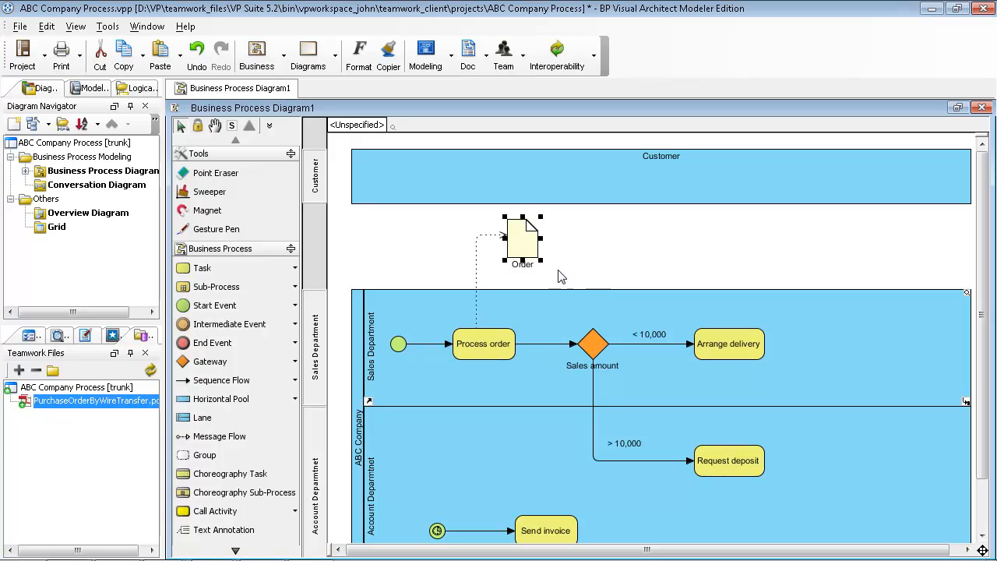
click(518, 250)
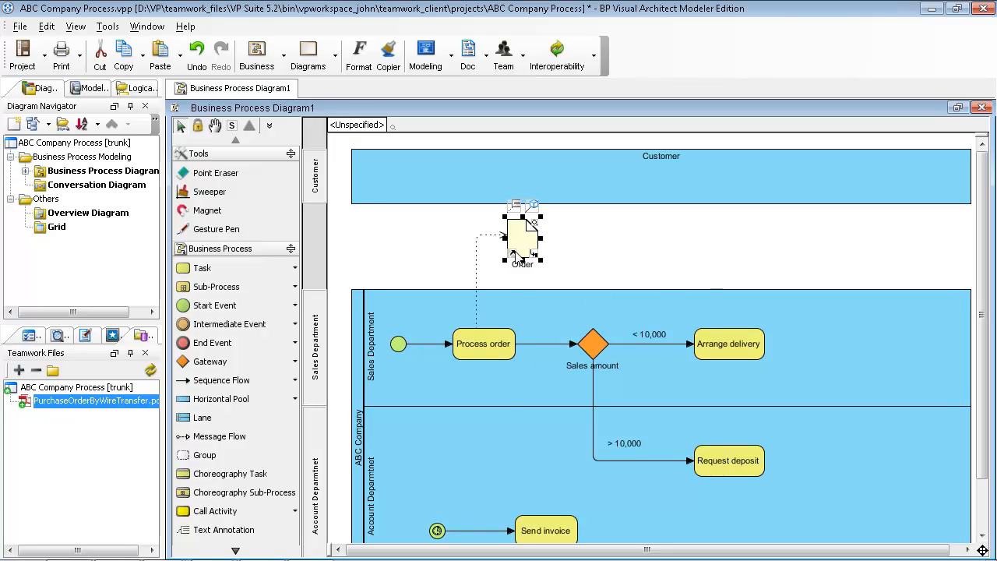
click(514, 253)
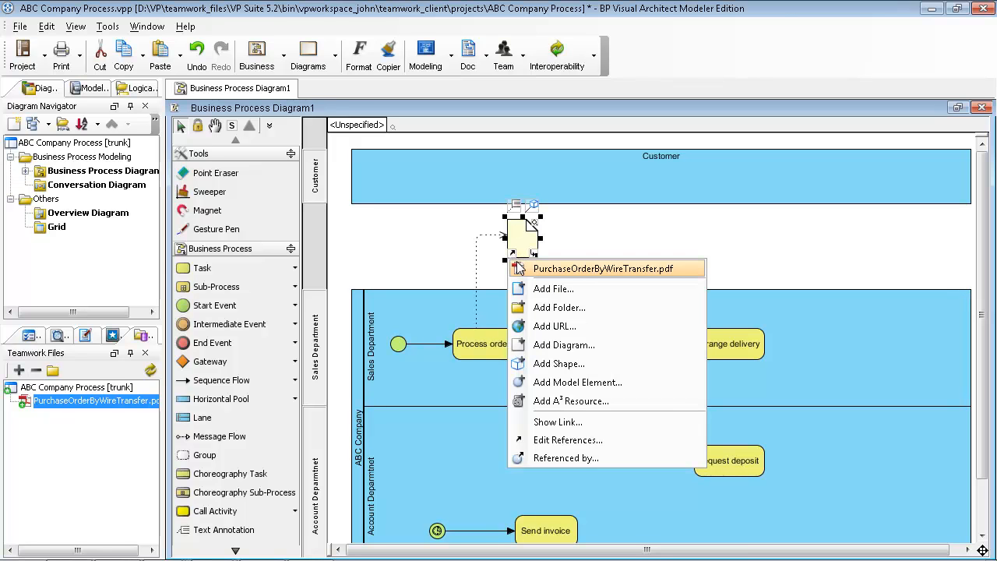
click(561, 270)
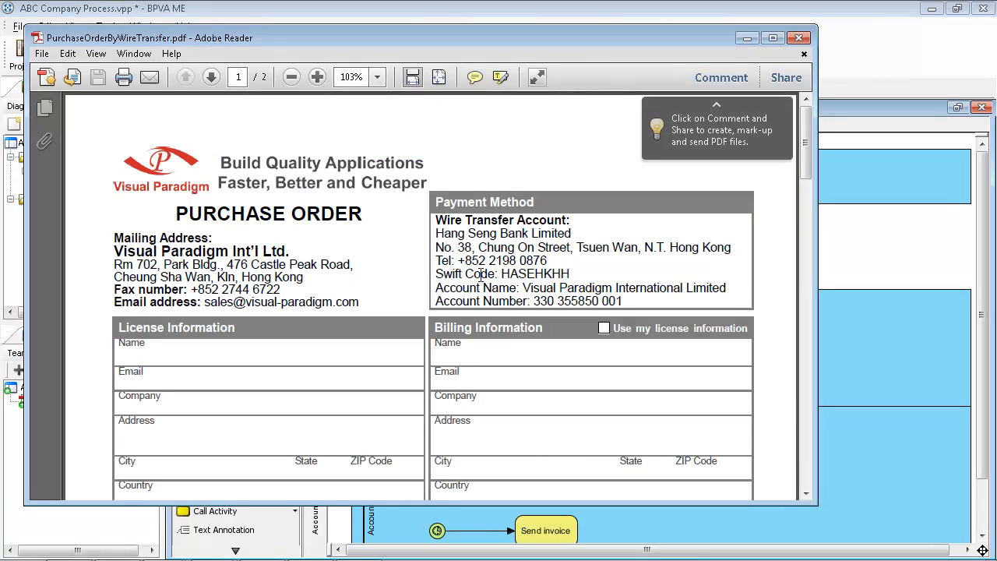
scroll(505, 279, down, 10)
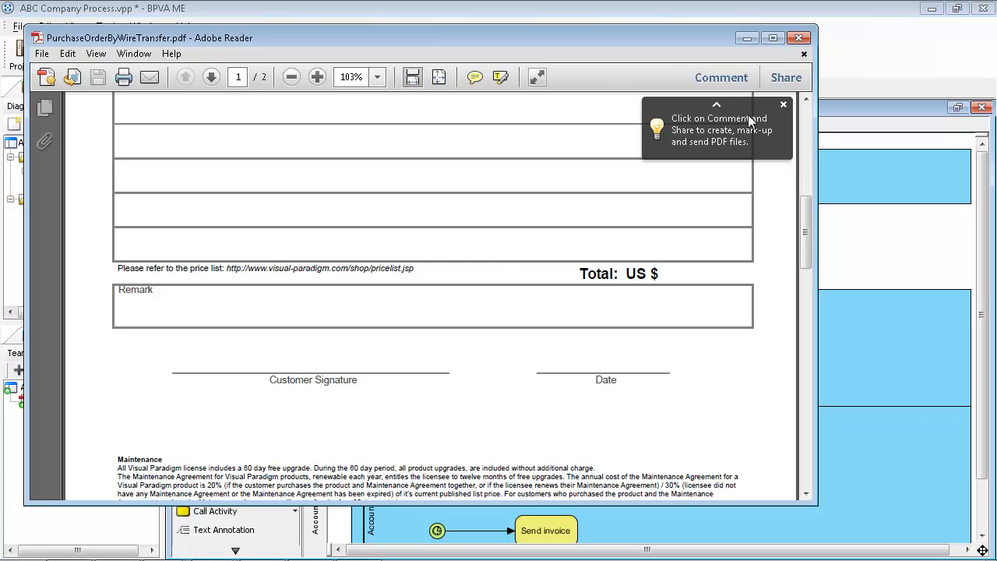
click(799, 37)
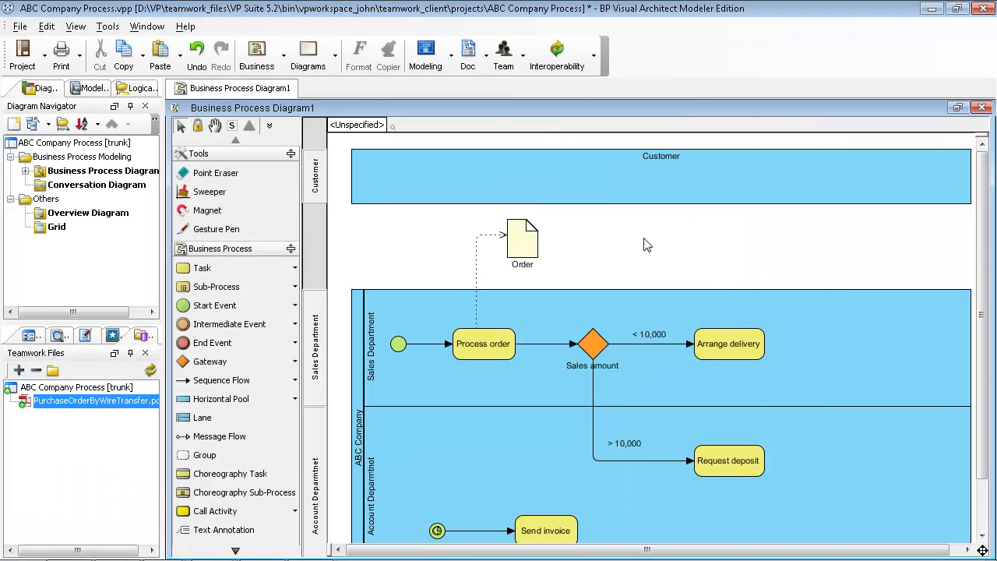
Commit the Order object's new reference and the PurchaseOrderByWireTransfer.pdf file to the server.
click(503, 71)
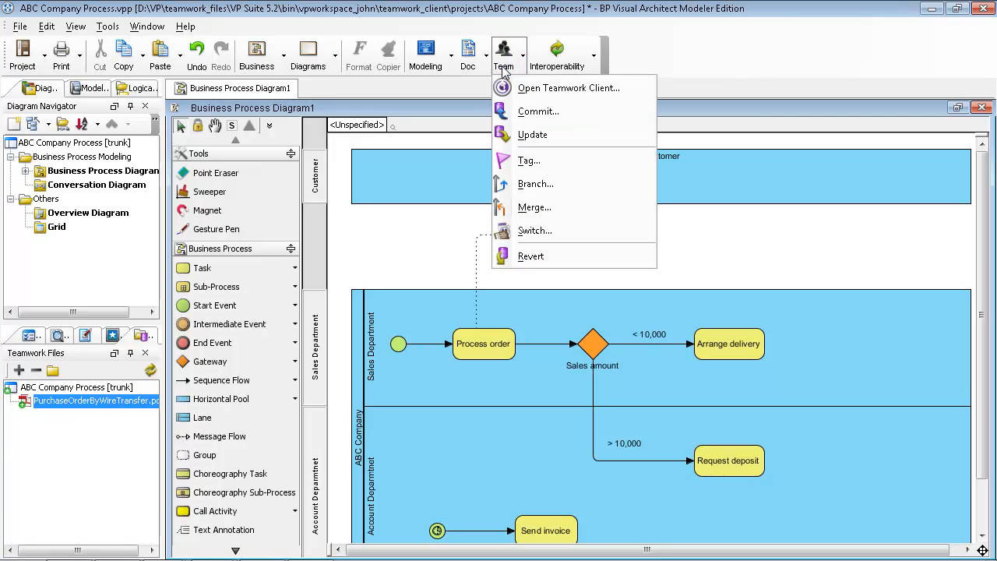
click(522, 117)
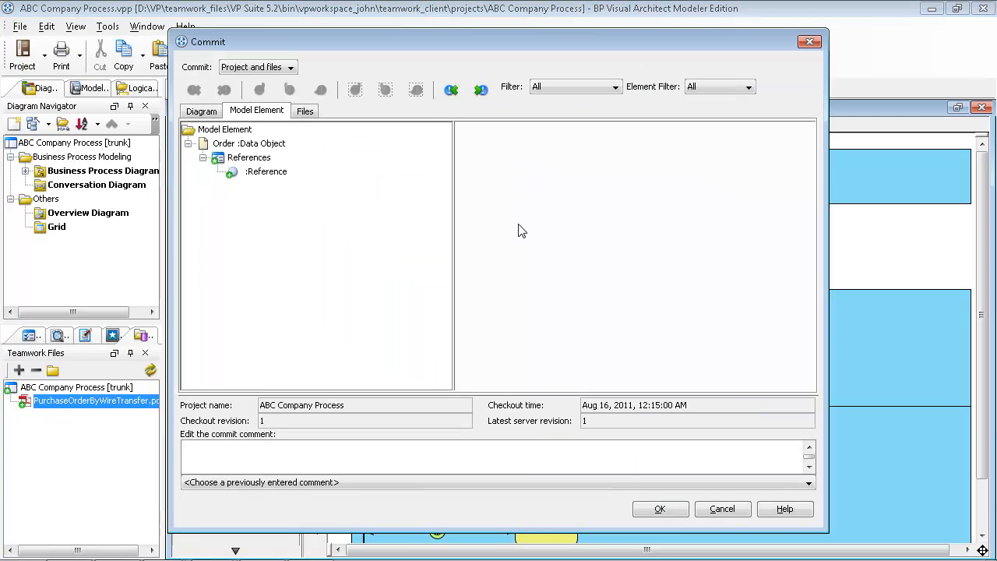
click(257, 179)
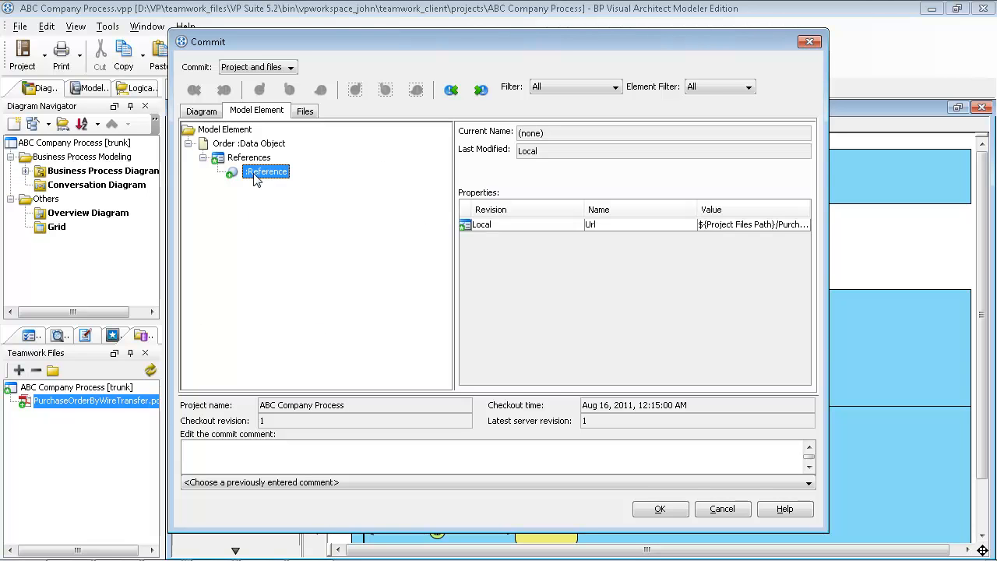
click(307, 110)
click(273, 133)
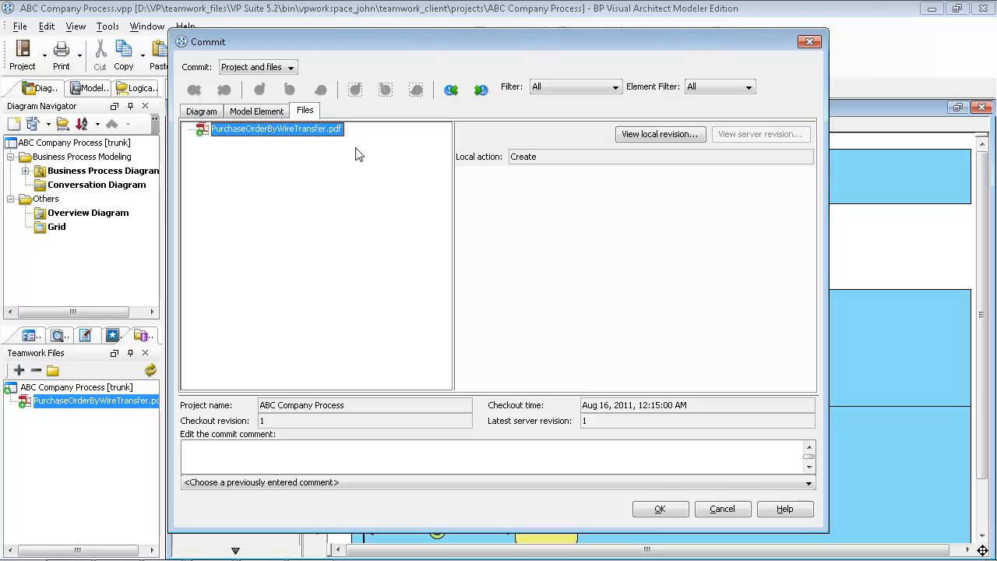
click(658, 514)
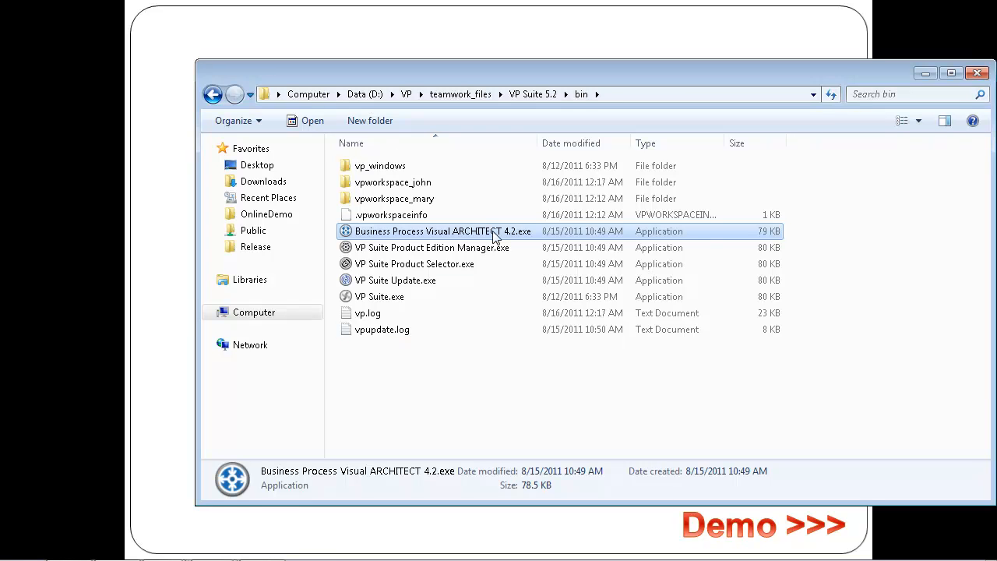
Launch Business Process Visual ARCHITECT 4.2.exe on the second workspace.
double_click(493, 232)
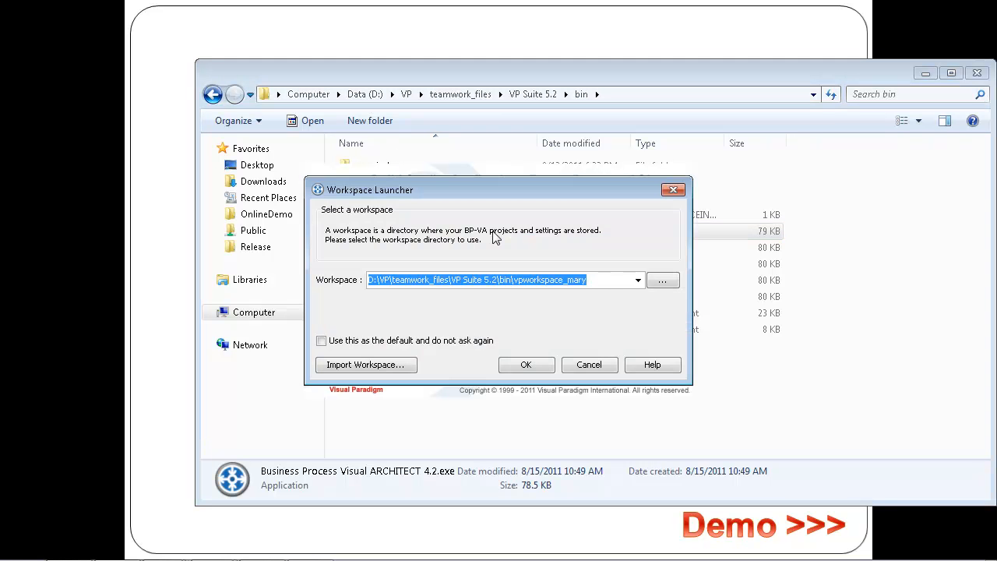
key(Down)
key(Return)
key(Return)
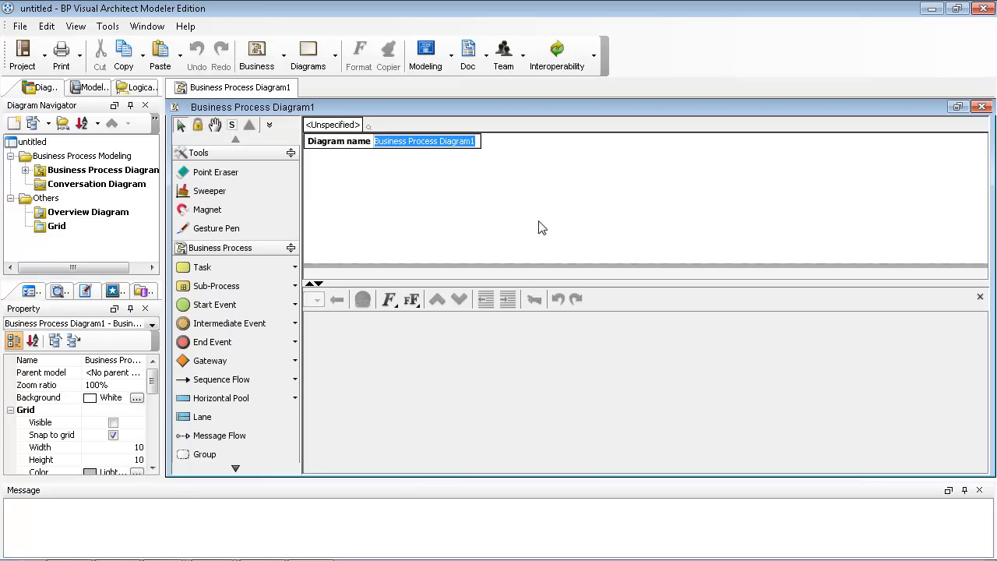
Start a blank diagram and log in to the localhost:1999 teamwork server.
click(534, 206)
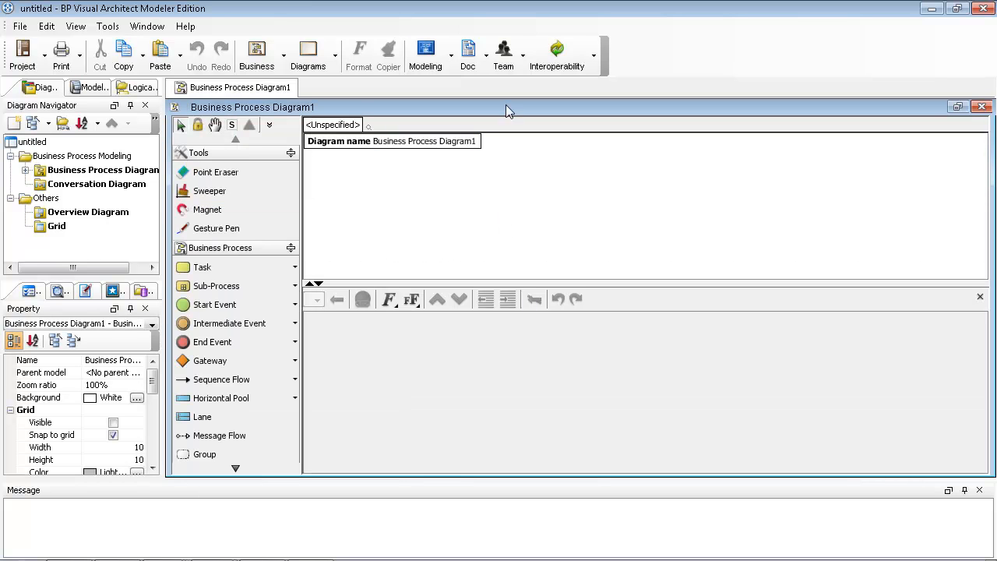
click(502, 63)
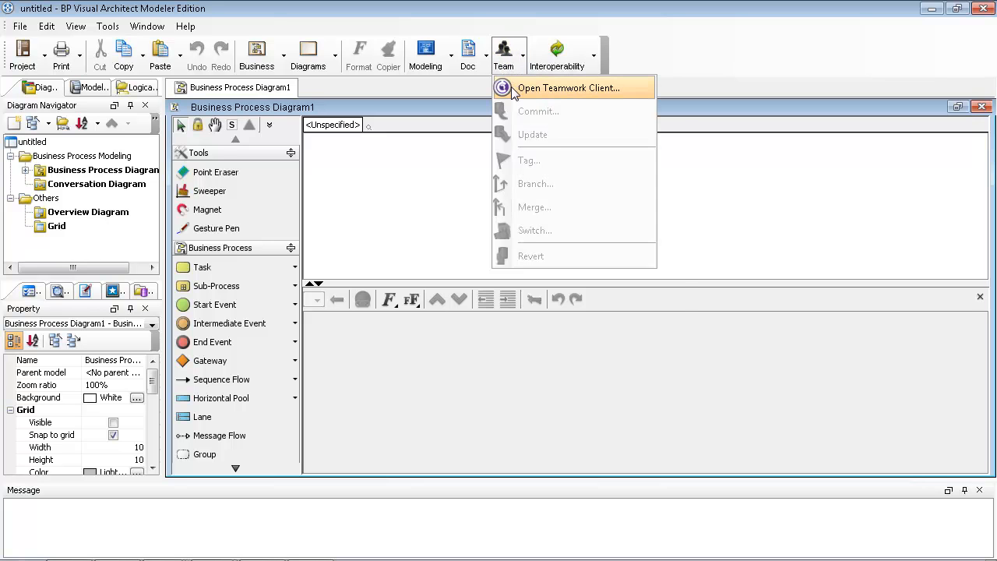
click(512, 91)
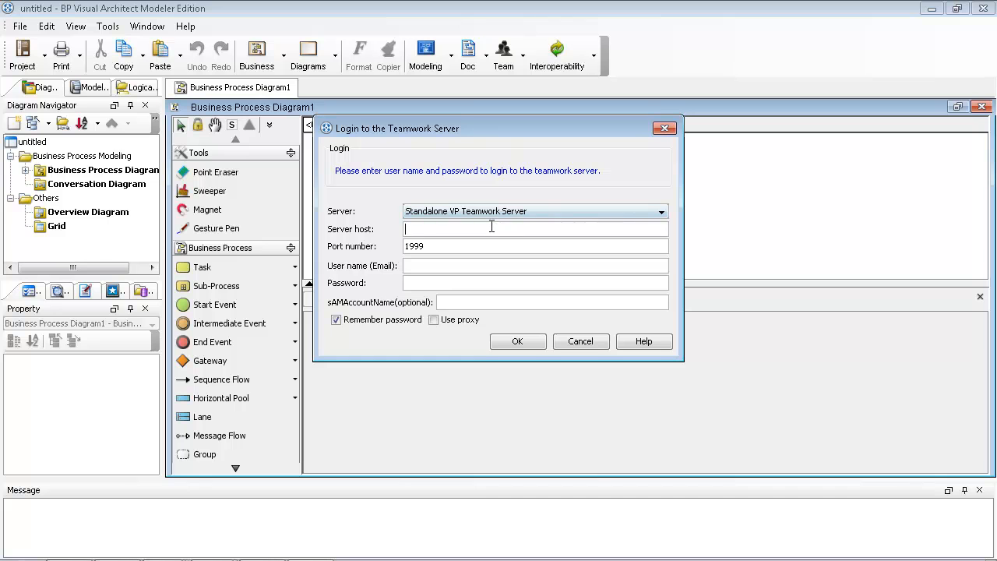
key(Tab)
key(Tab)
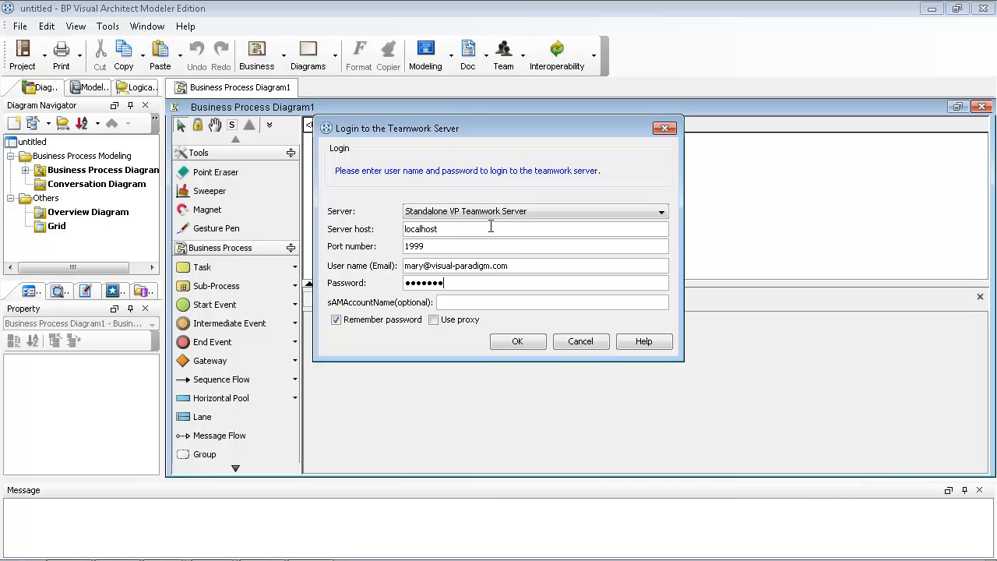
click(517, 342)
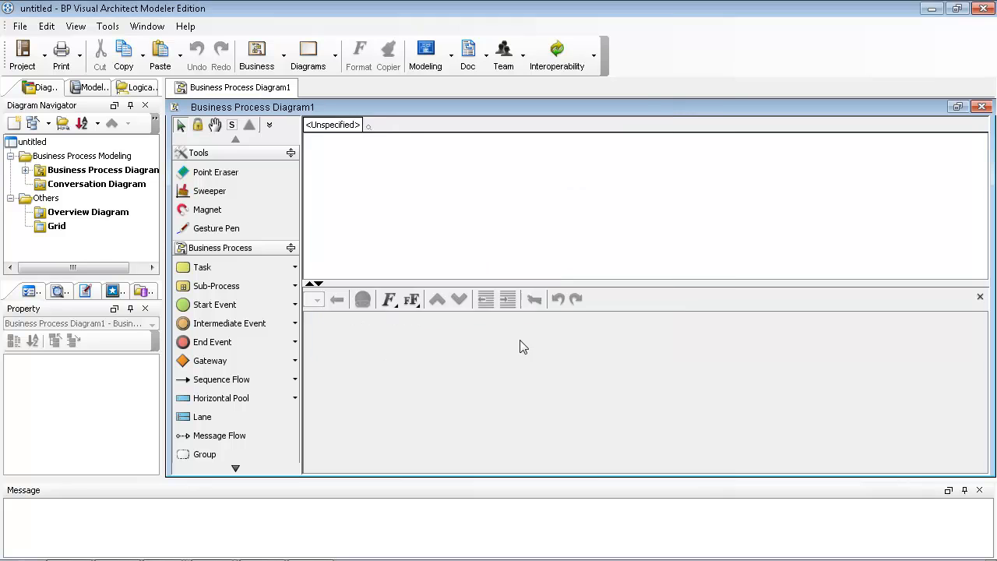
Add ABC Company Process to the managed projects and check it out.
click(352, 149)
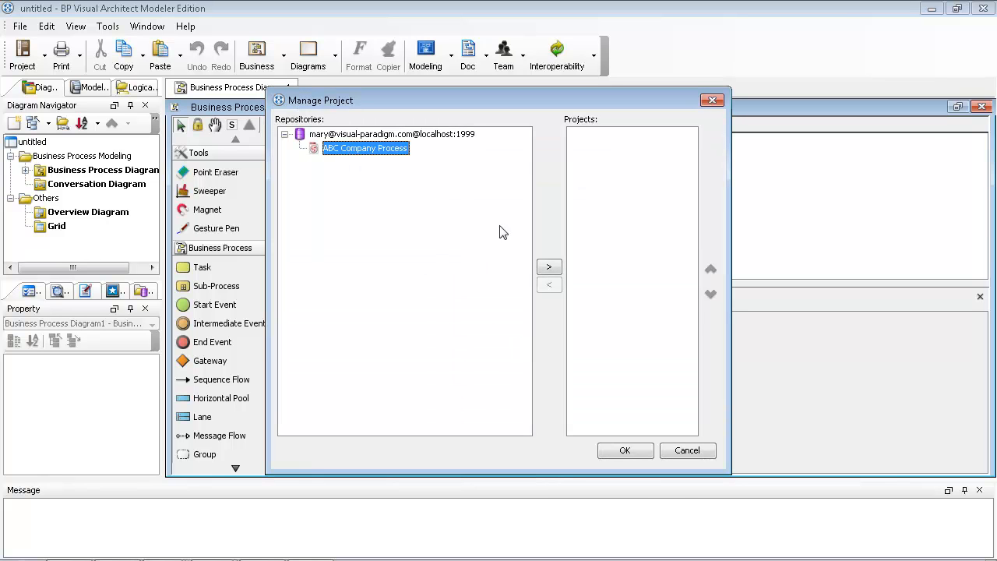
click(549, 267)
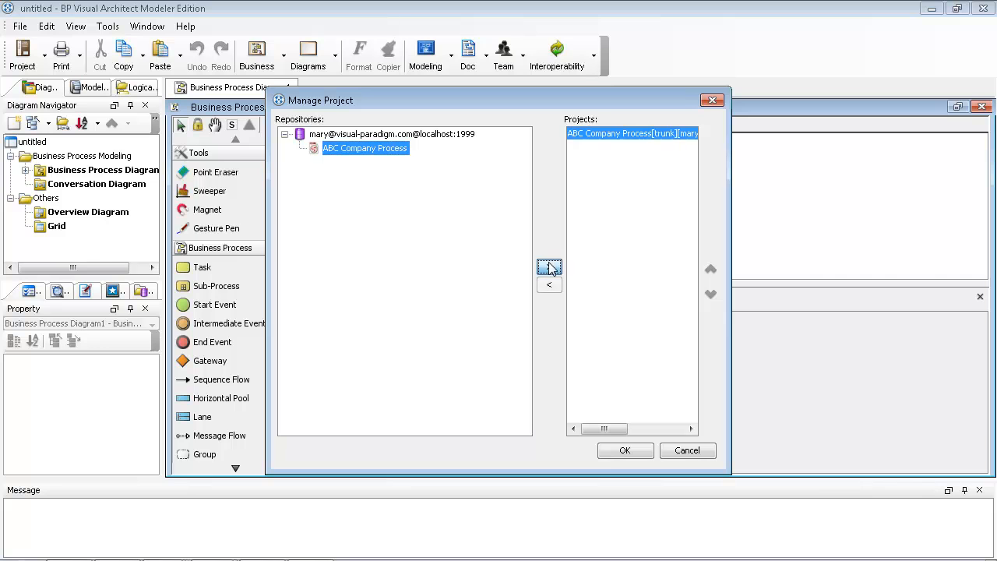
click(611, 451)
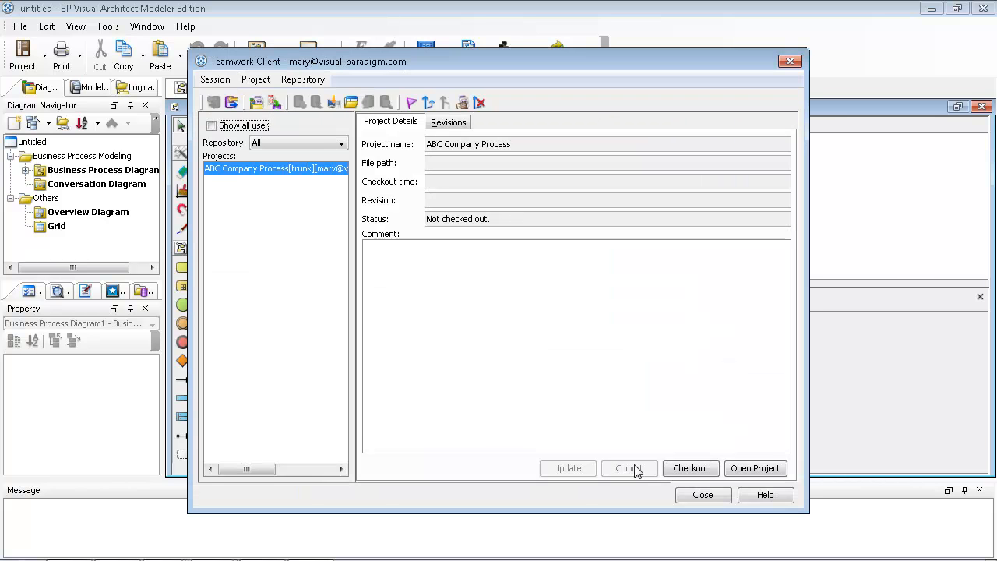
click(737, 471)
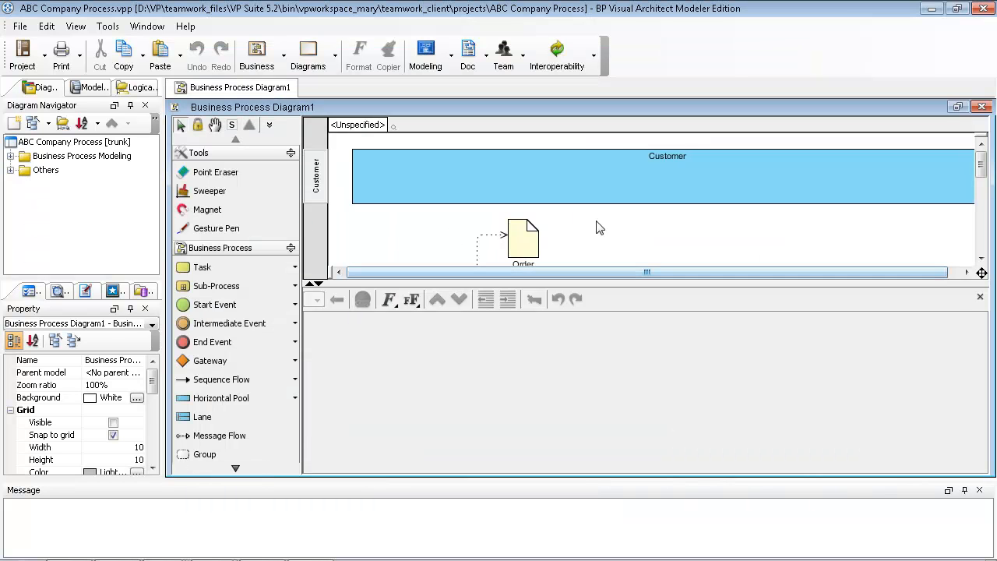
Open the Order object's PurchaseOrderByWireTransfer.pdf reference, then advance to the Product slide.
click(980, 297)
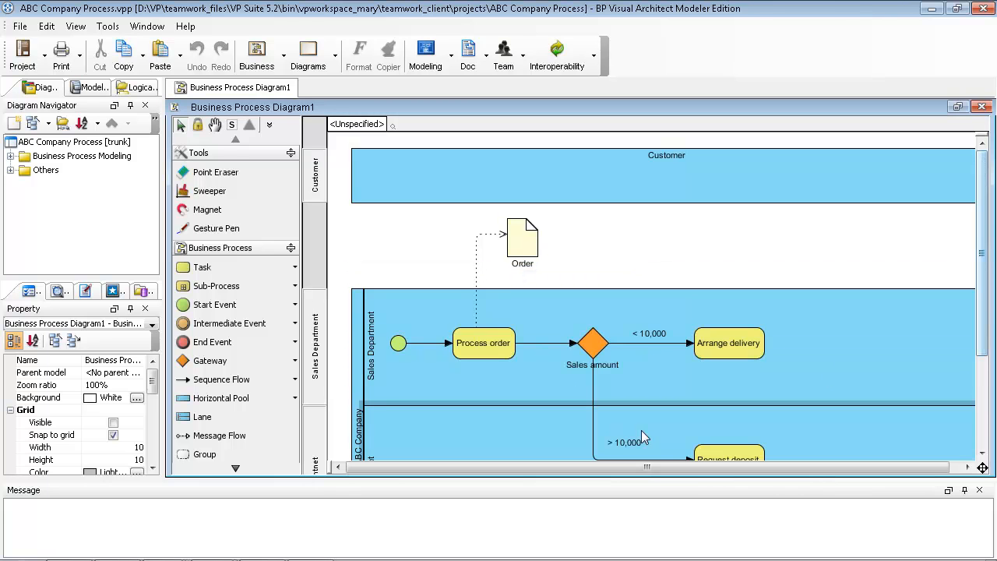
scroll(640, 374, down, 3)
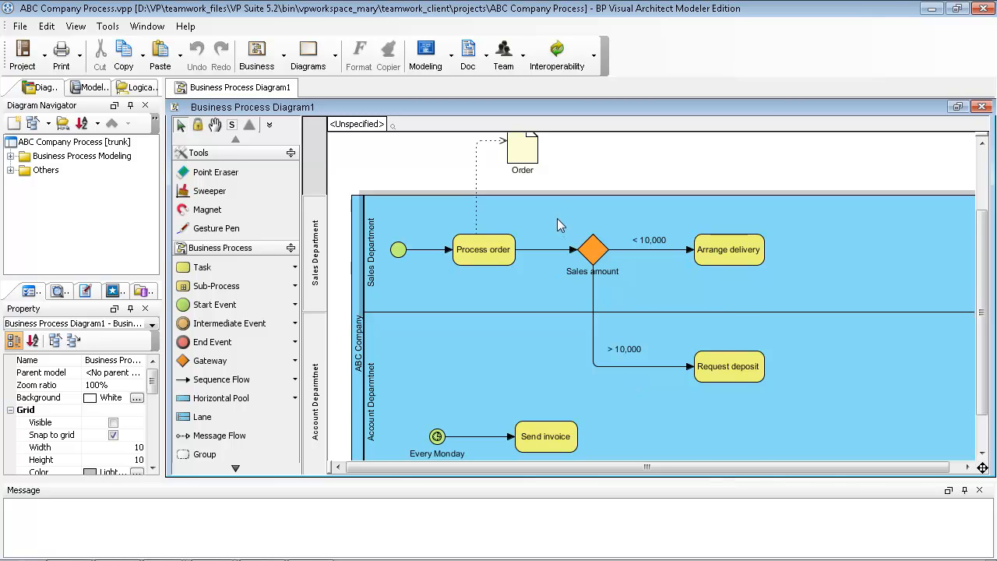
scroll(557, 218, up, 3)
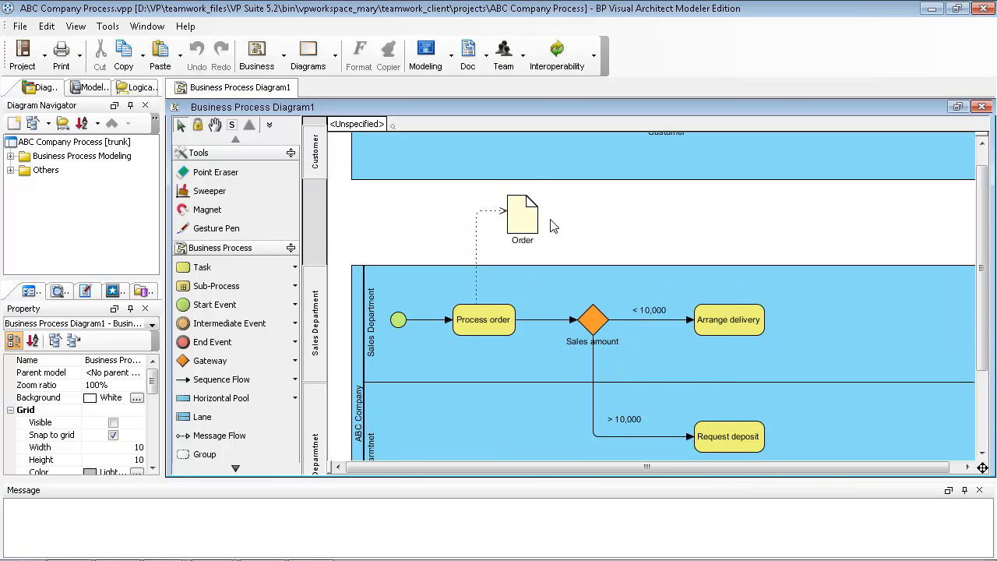
click(529, 222)
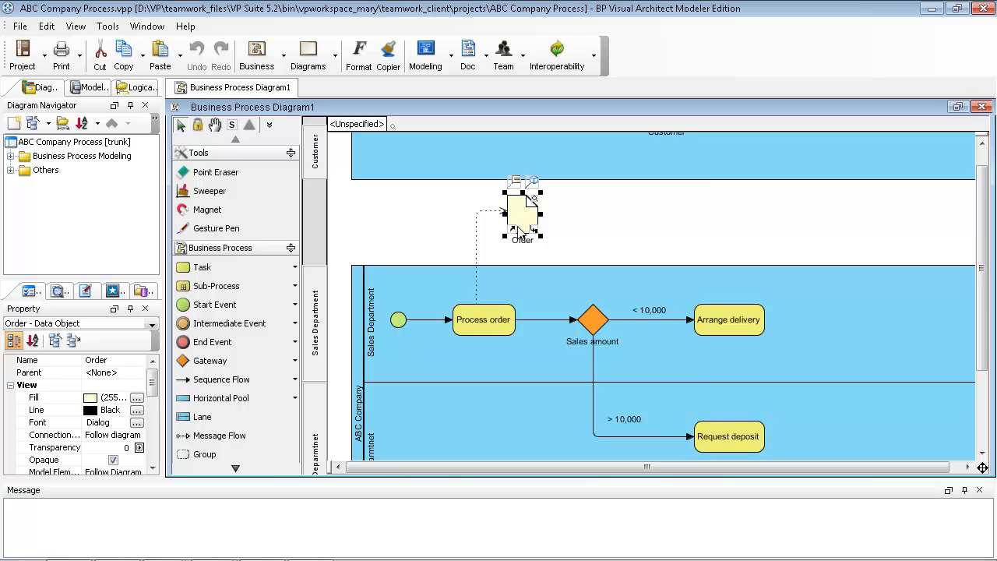
click(513, 229)
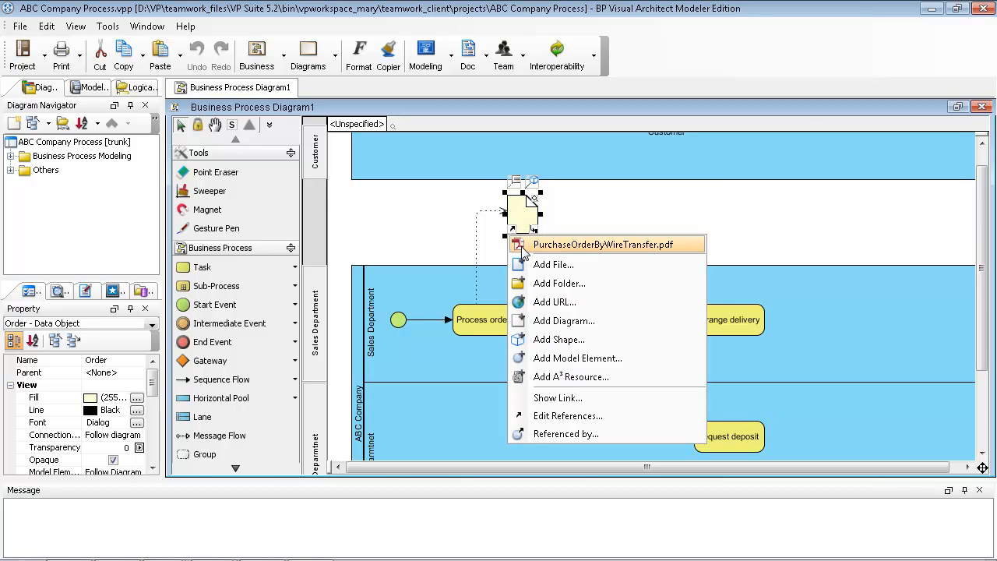
click(522, 246)
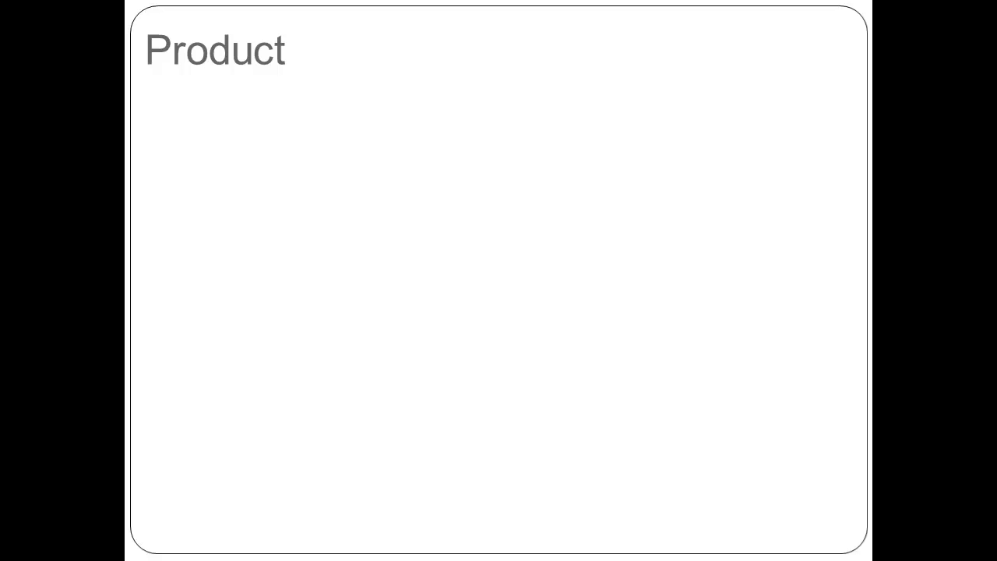
key(Right)
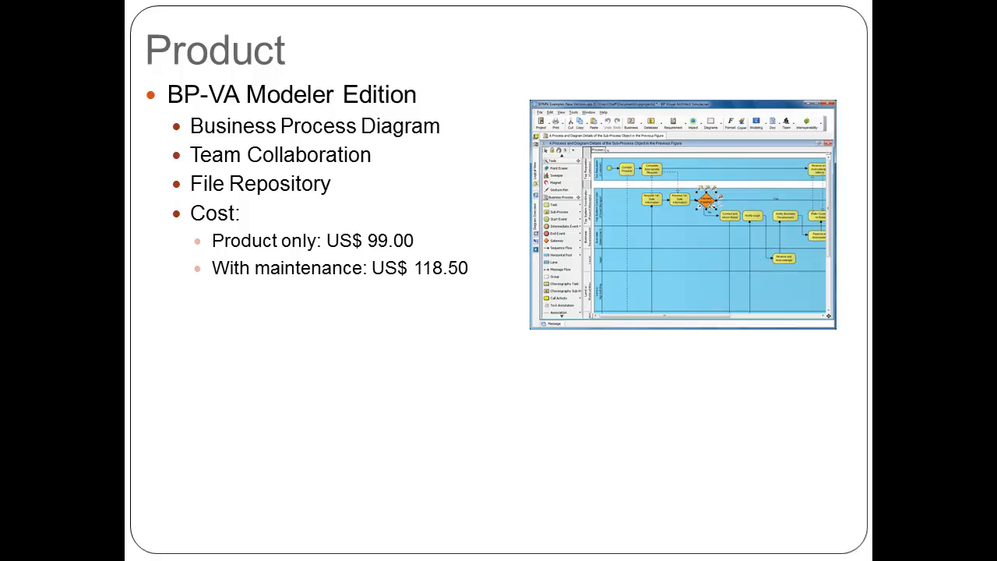